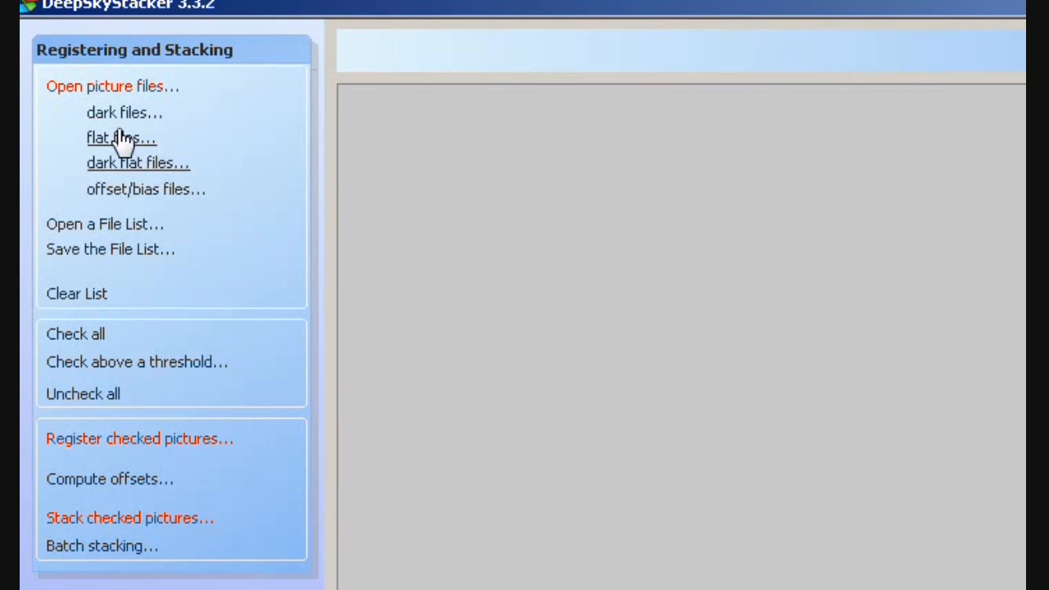
- Load all light frames, _DSC0826.NEF through _DSC0968.NEF, from the lights folder in 20110121_orion_1600_30sec
{"action": "left_click", "coordinate": [110, 88]}
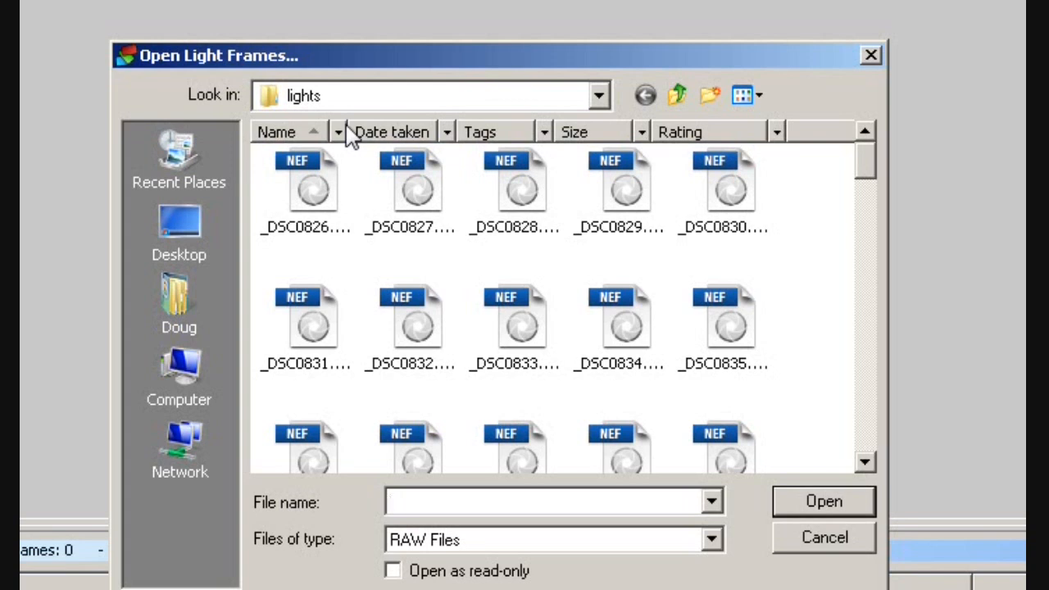
{"action": "left_click", "coordinate": [677, 96]}
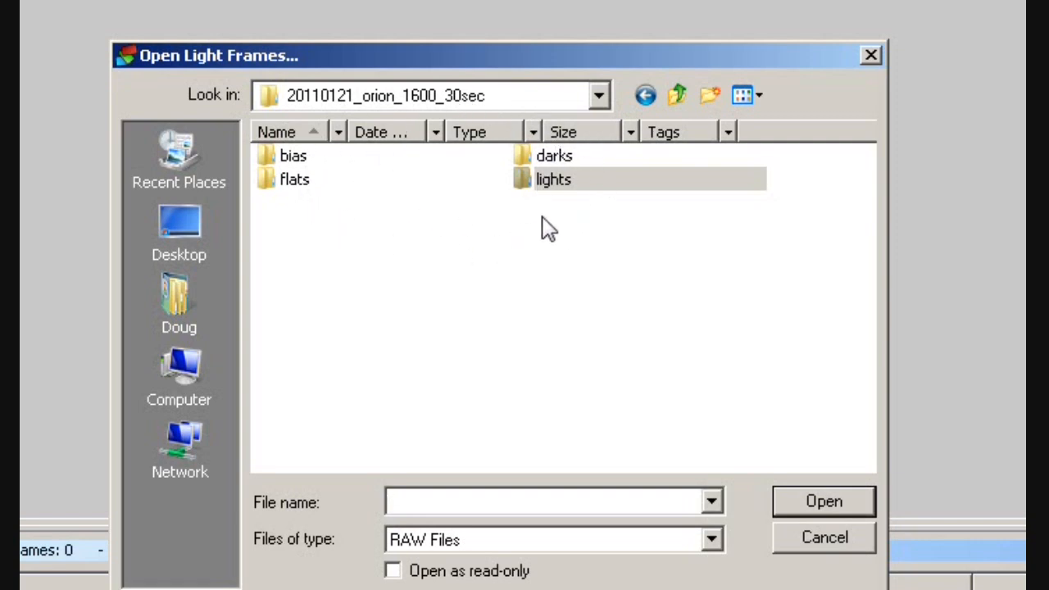
{"action": "double_click", "coordinate": [577, 180]}
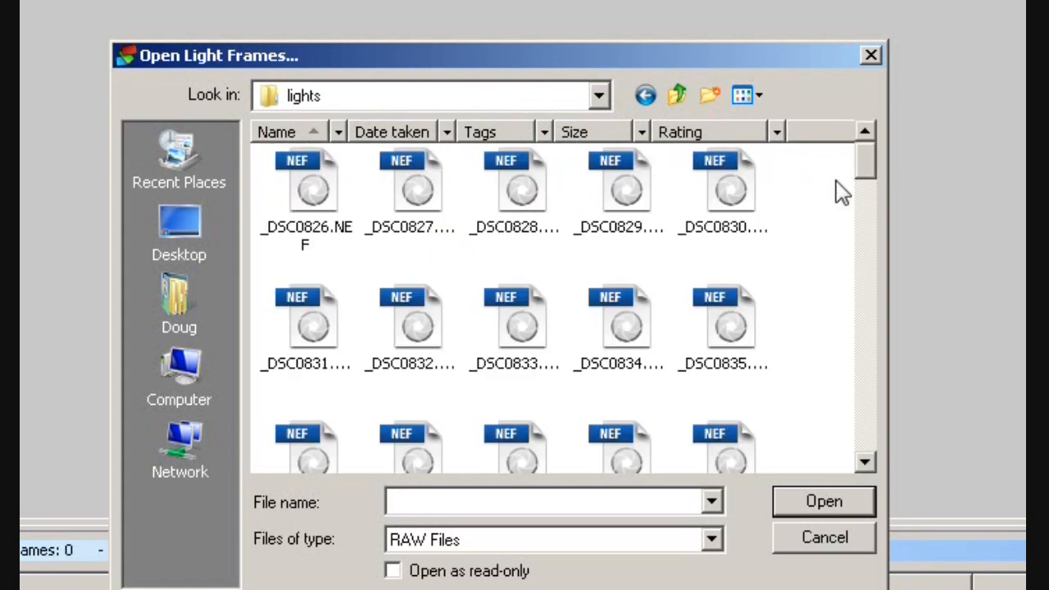
{"action": "left_click", "coordinate": [309, 187]}
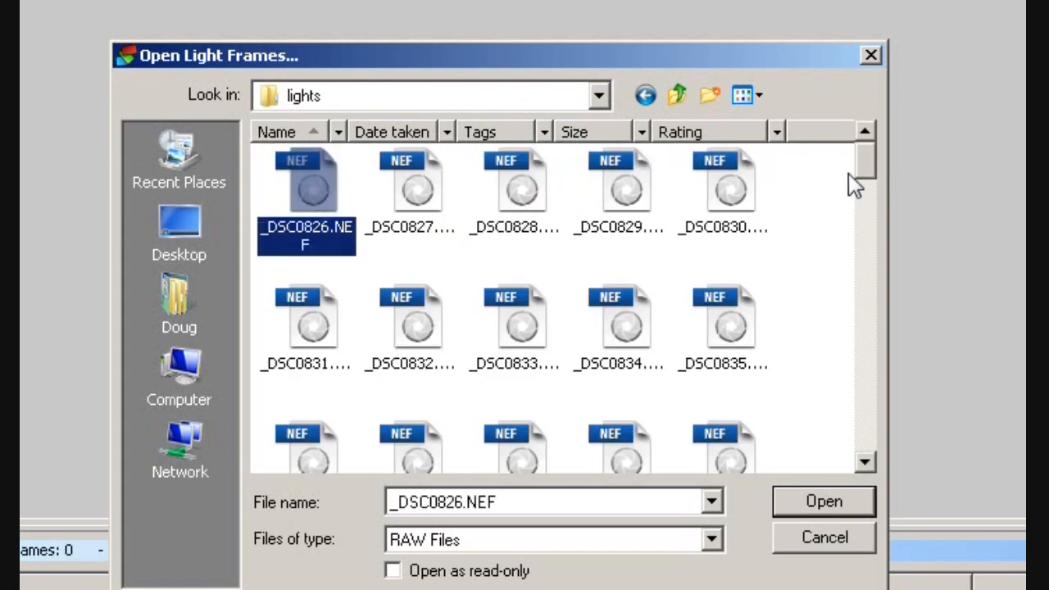
{"action": "left_click_drag", "start_coordinate": [856, 163], "coordinate": [860, 475]}
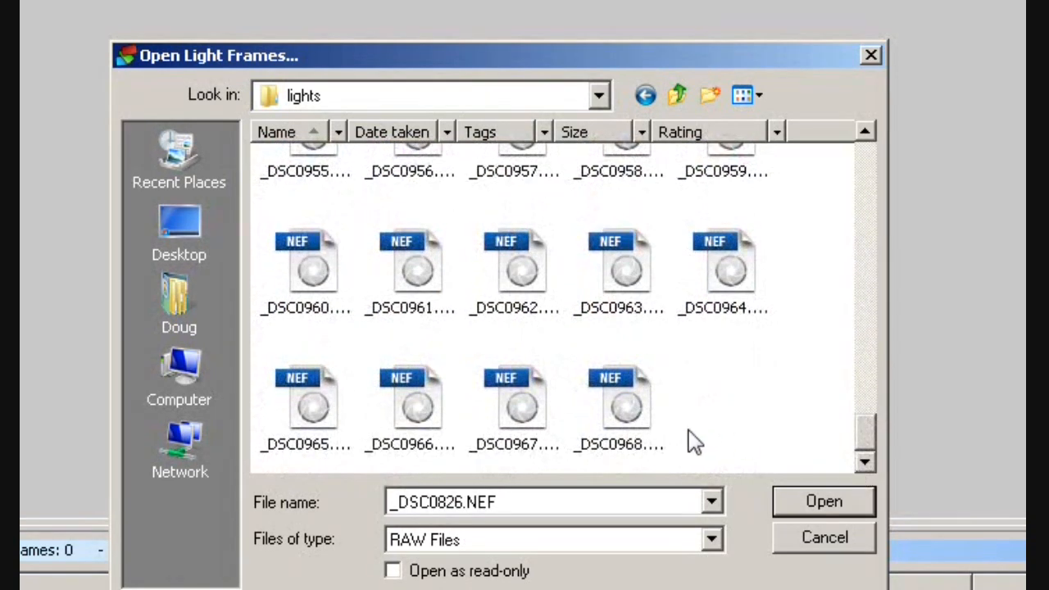
{"action": "left_click", "coordinate": [606, 402], "text": "shift"}
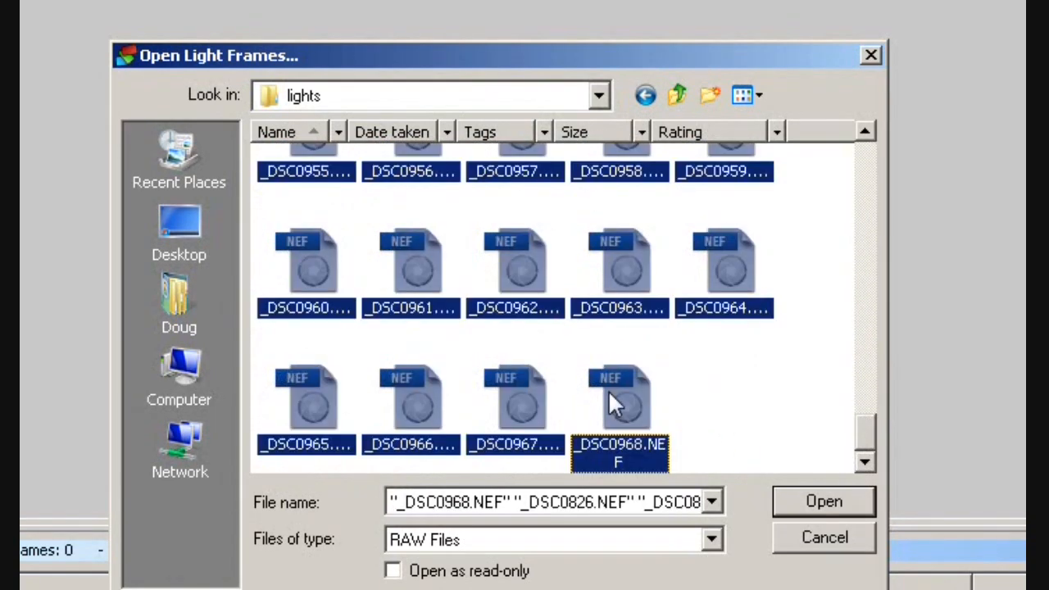
{"action": "left_click", "coordinate": [822, 504]}
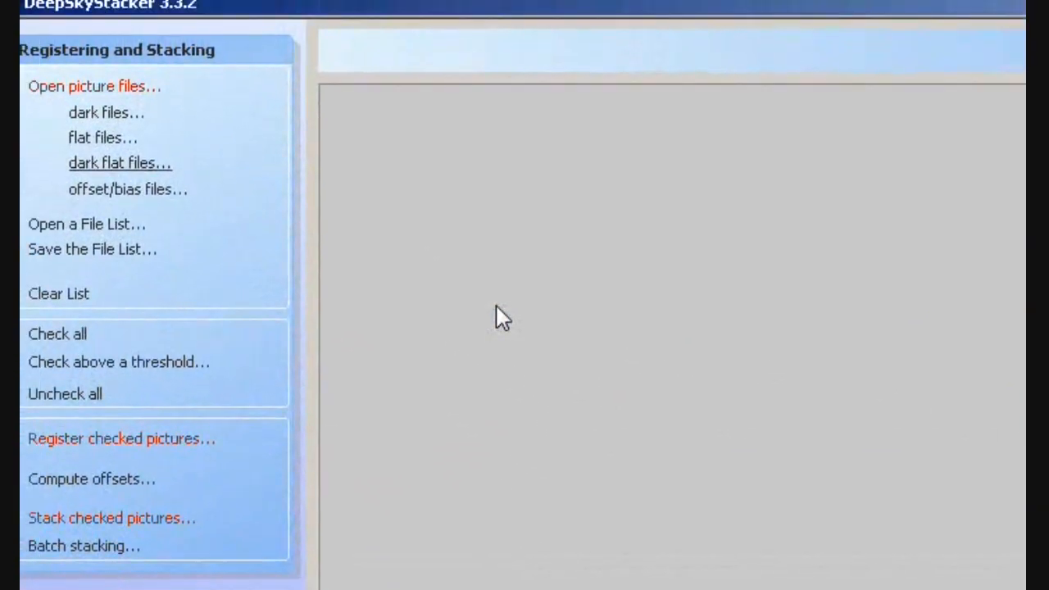
- Add all dark frames, _DSC0846.NEF through _DSC0973.NEF, from the darks folder in 20110121_orion_1600_30sec
{"action": "left_click", "coordinate": [88, 114]}
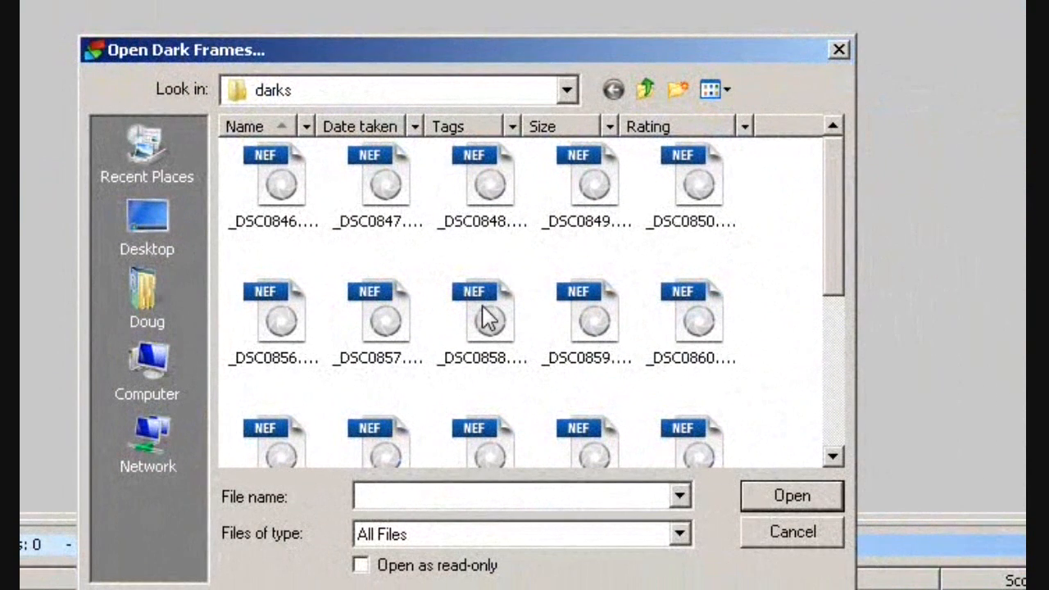
{"action": "left_click", "coordinate": [644, 90]}
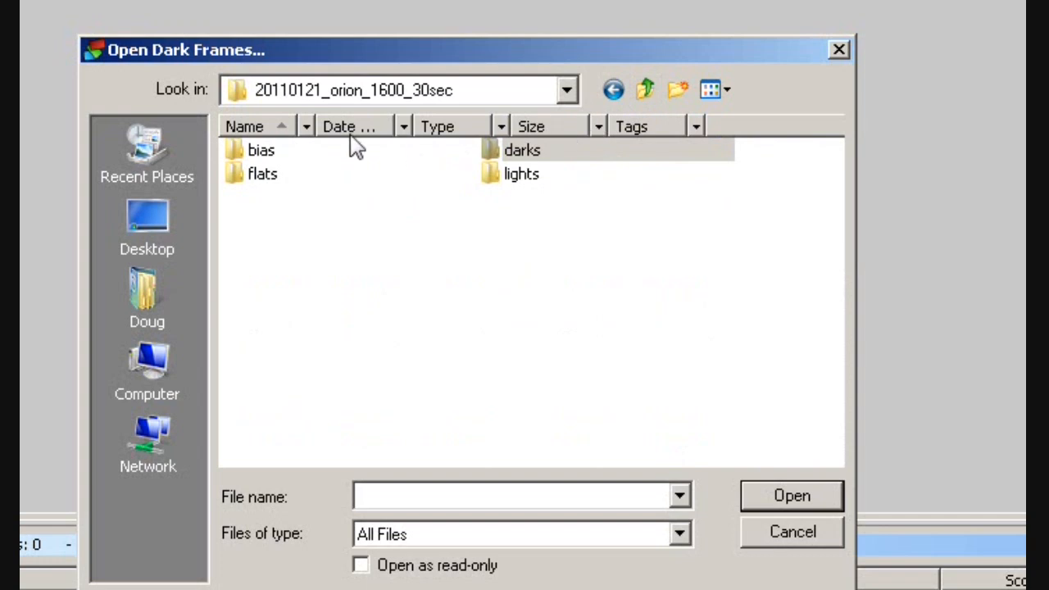
{"action": "double_click", "coordinate": [539, 157]}
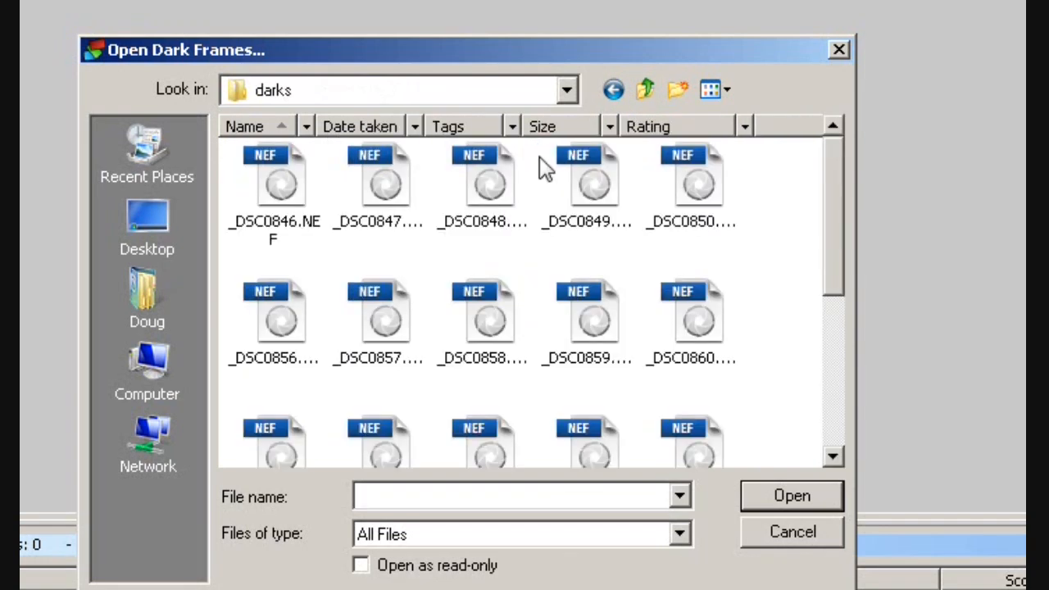
{"action": "left_click", "coordinate": [253, 197]}
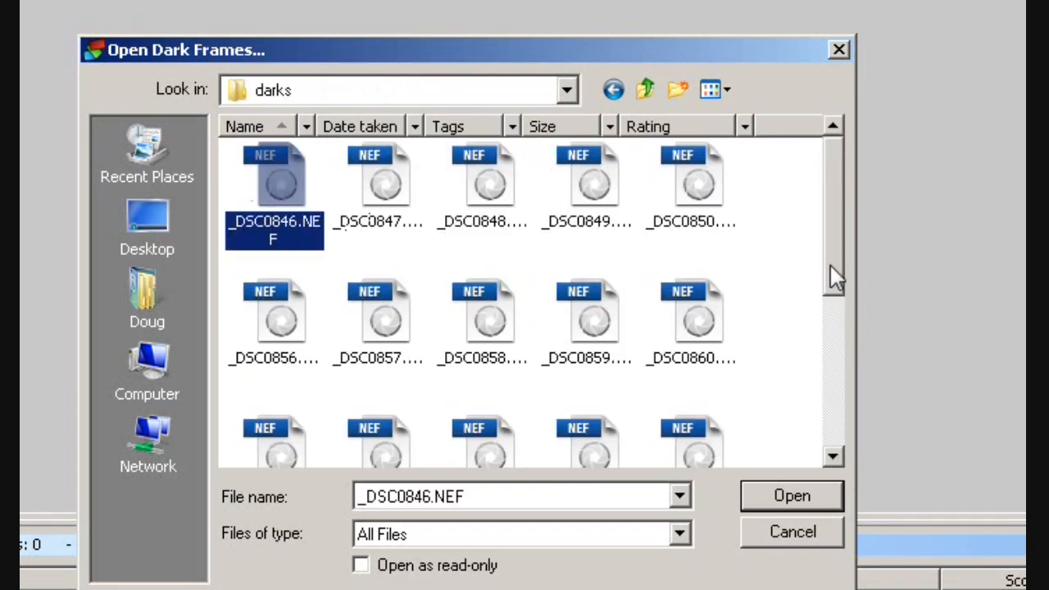
{"action": "left_click_drag", "start_coordinate": [833, 275], "coordinate": [838, 422]}
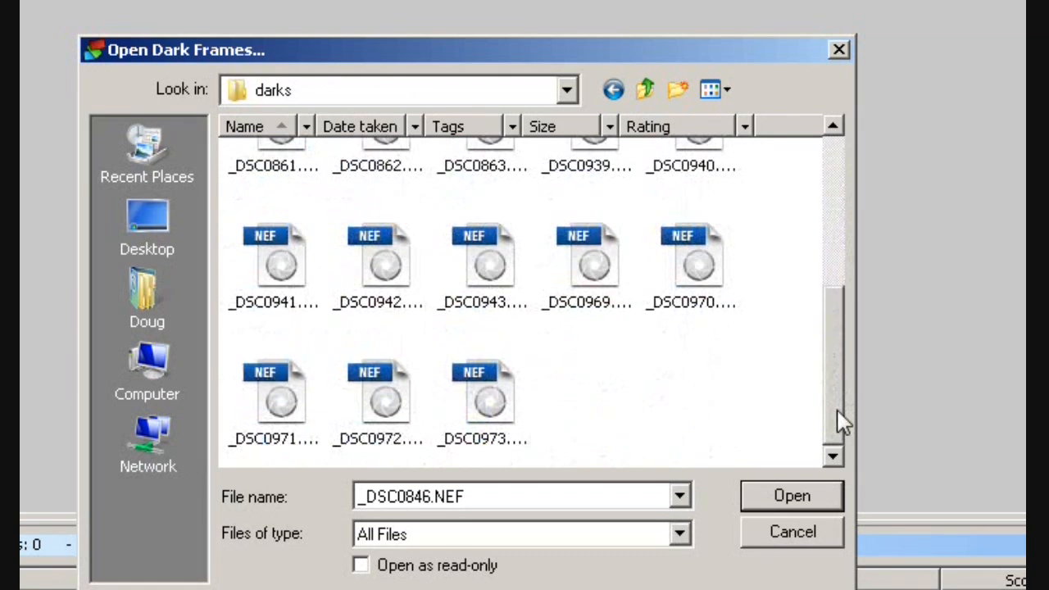
{"action": "left_click", "coordinate": [490, 397], "text": "shift"}
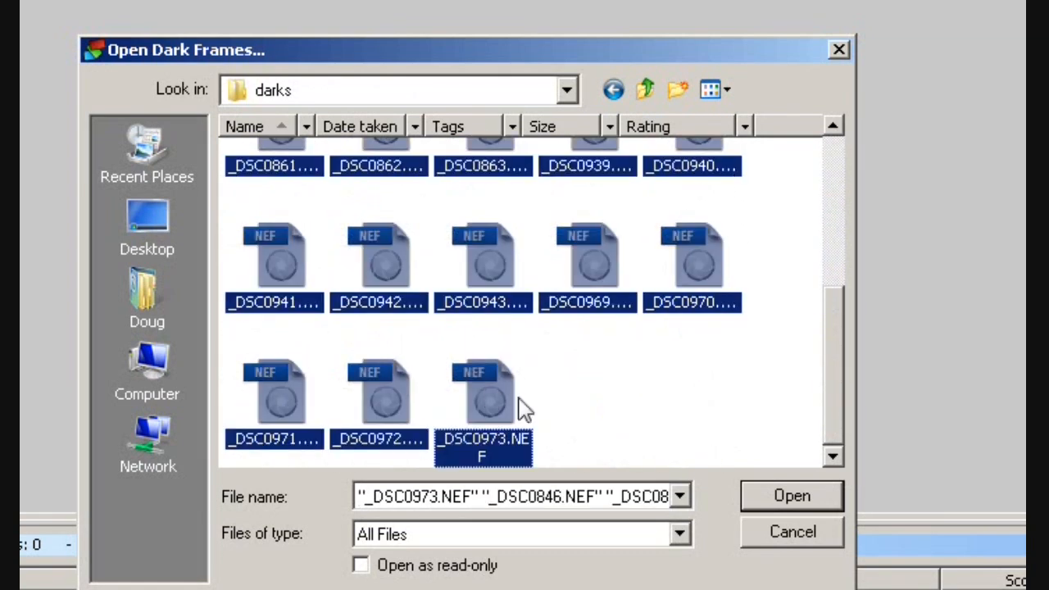
{"action": "left_click", "coordinate": [795, 498]}
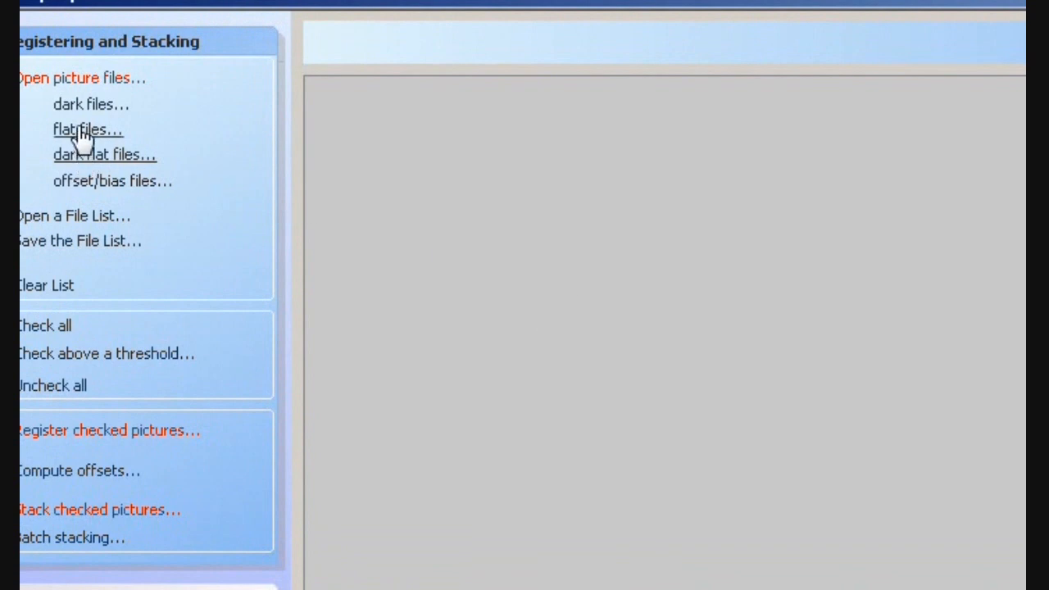
- Add all flat frames, _DSC1006.NEF through _DSC1015.NEF, from the flats folder in 20110121_orion_1600_30sec
{"action": "left_click", "coordinate": [82, 132]}
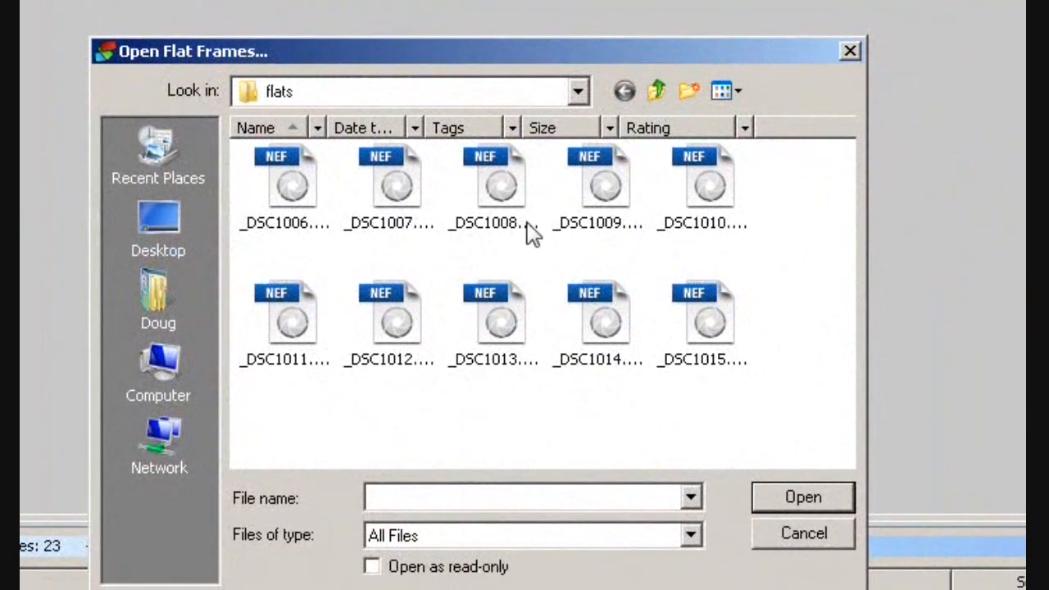
{"action": "left_click", "coordinate": [657, 89]}
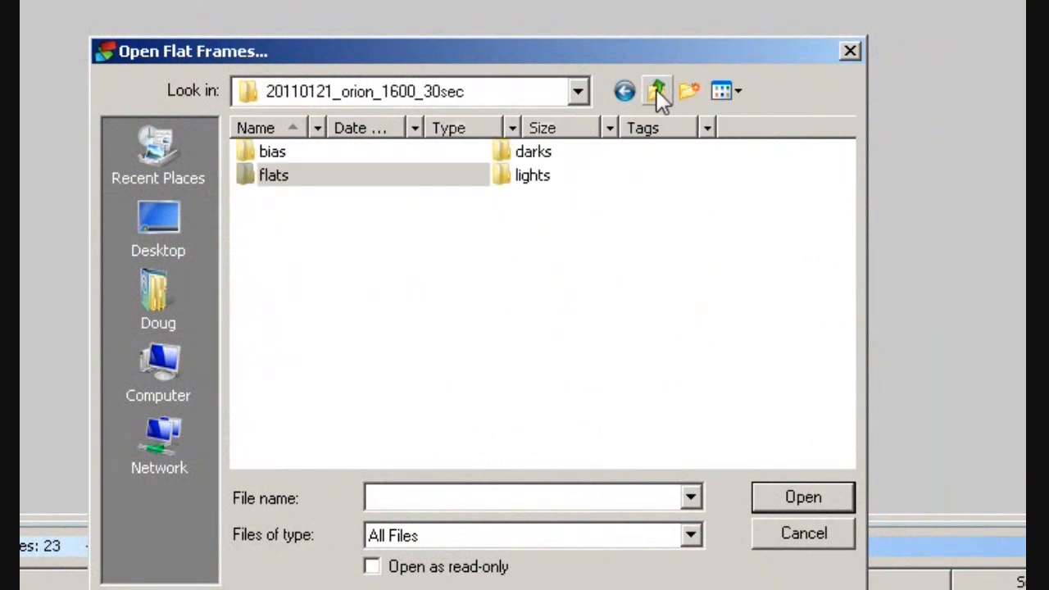
{"action": "double_click", "coordinate": [290, 180]}
{"action": "left_click", "coordinate": [289, 178]}
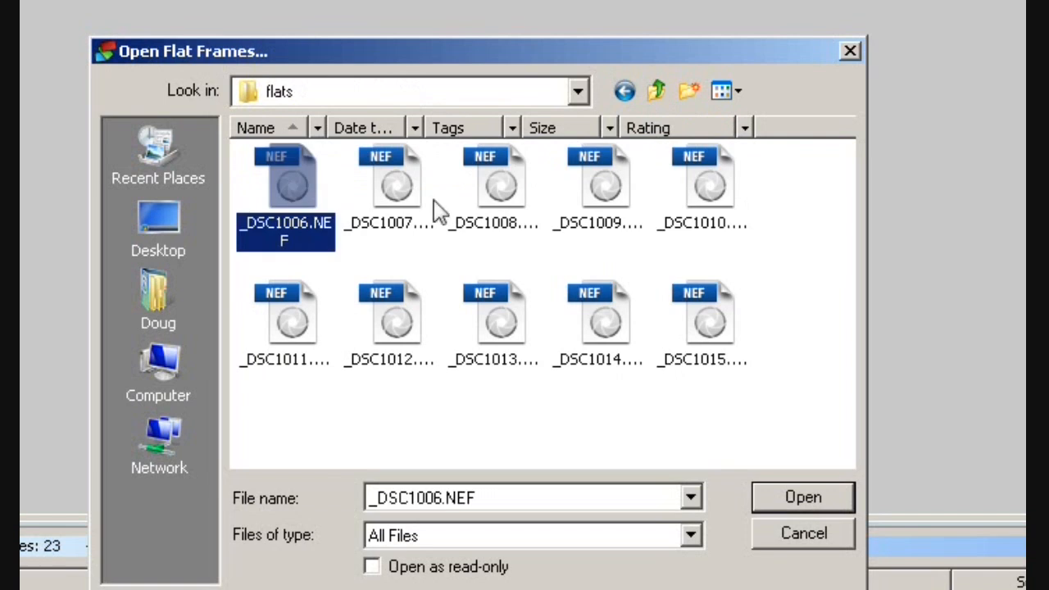
{"action": "left_click", "coordinate": [722, 332], "text": "shift"}
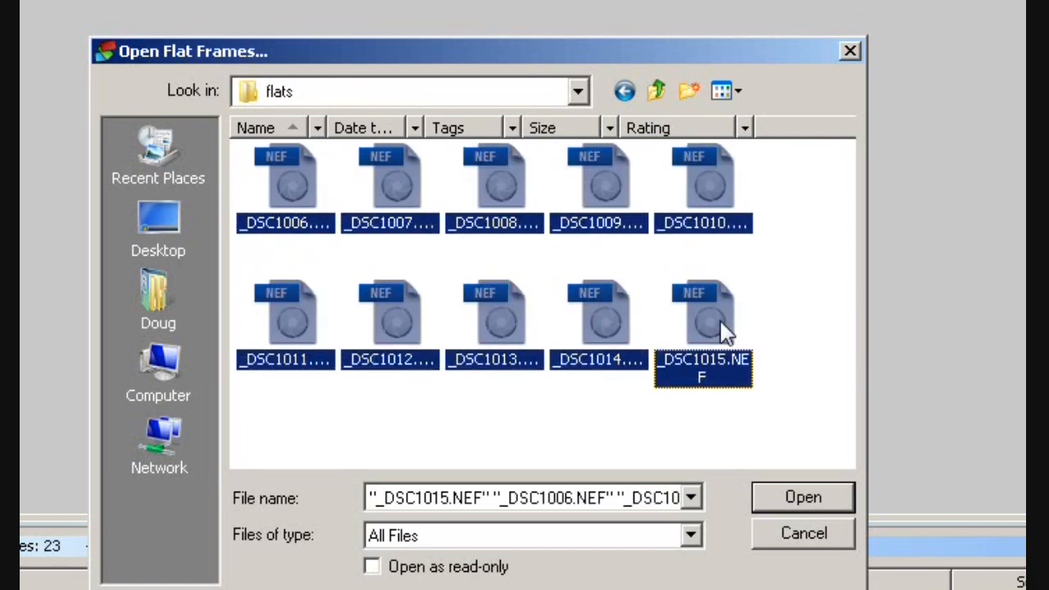
{"action": "left_click", "coordinate": [787, 497]}
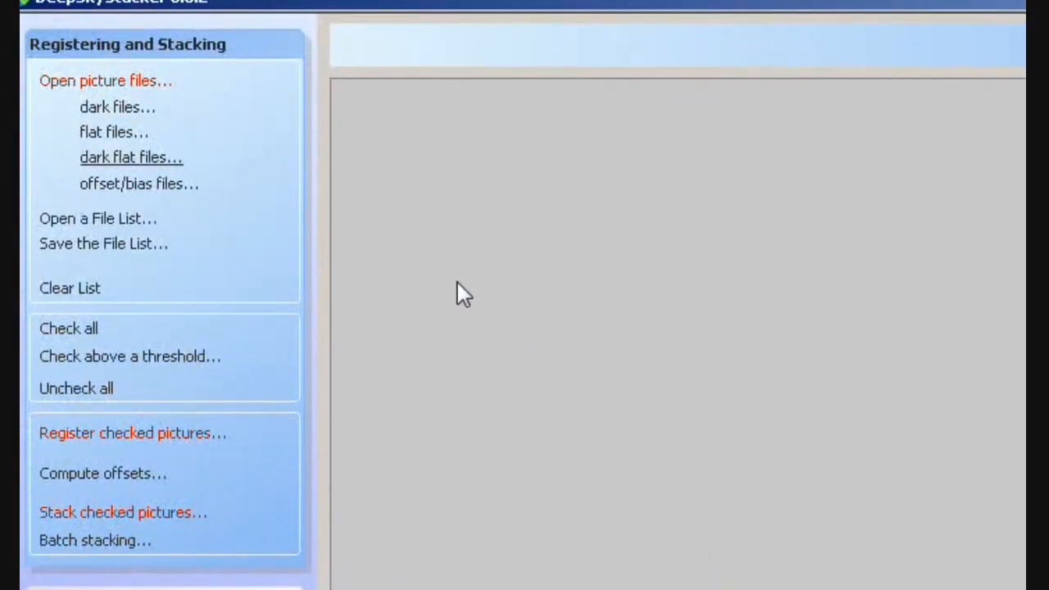
- Add all offset/bias frames, _DSC0974.NEF through _DSC1003.NEF, from the bias folder in 20110121_orion_1600_30sec
{"action": "left_click", "coordinate": [167, 195]}
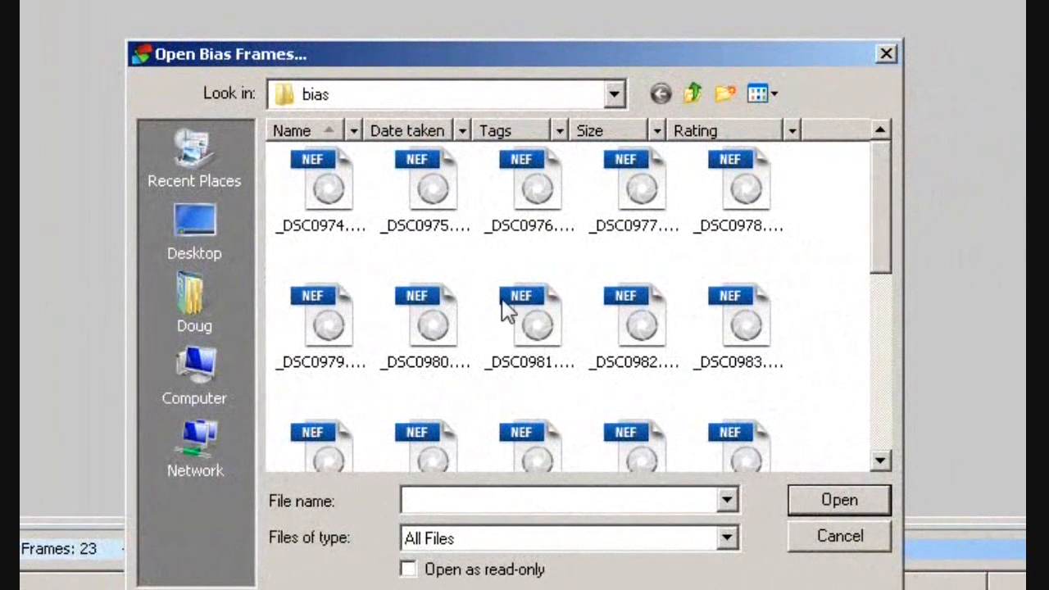
{"action": "left_click", "coordinate": [694, 93]}
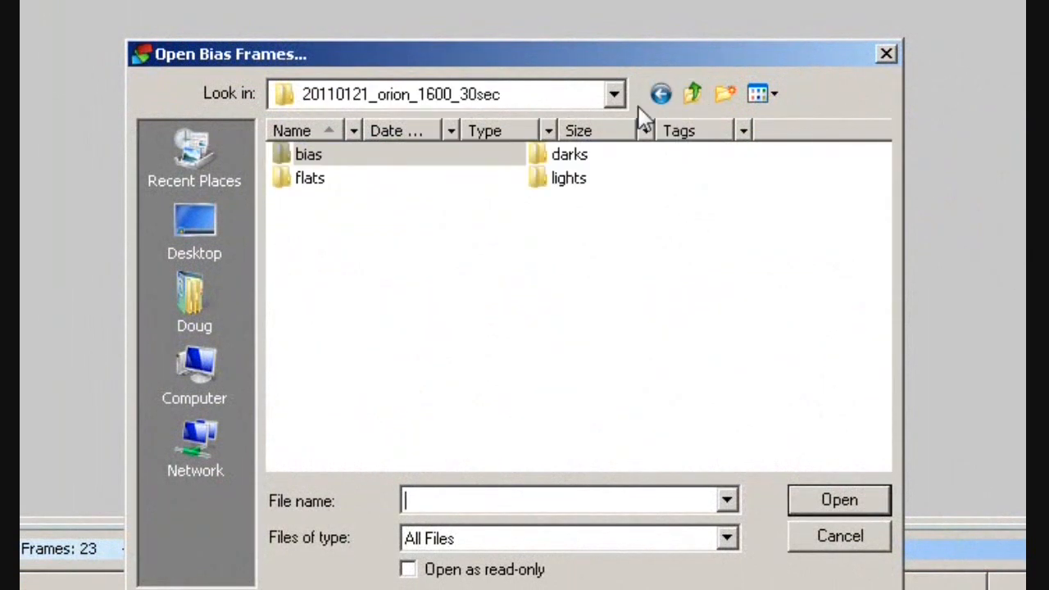
{"action": "double_click", "coordinate": [310, 155]}
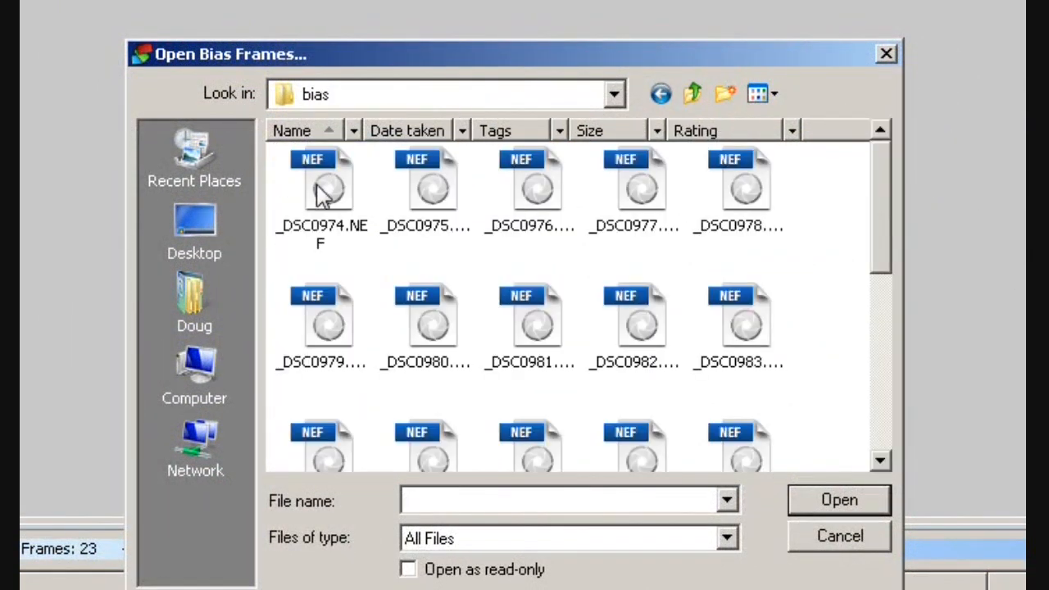
{"action": "left_click", "coordinate": [330, 187]}
{"action": "left_click_drag", "start_coordinate": [882, 265], "coordinate": [882, 428]}
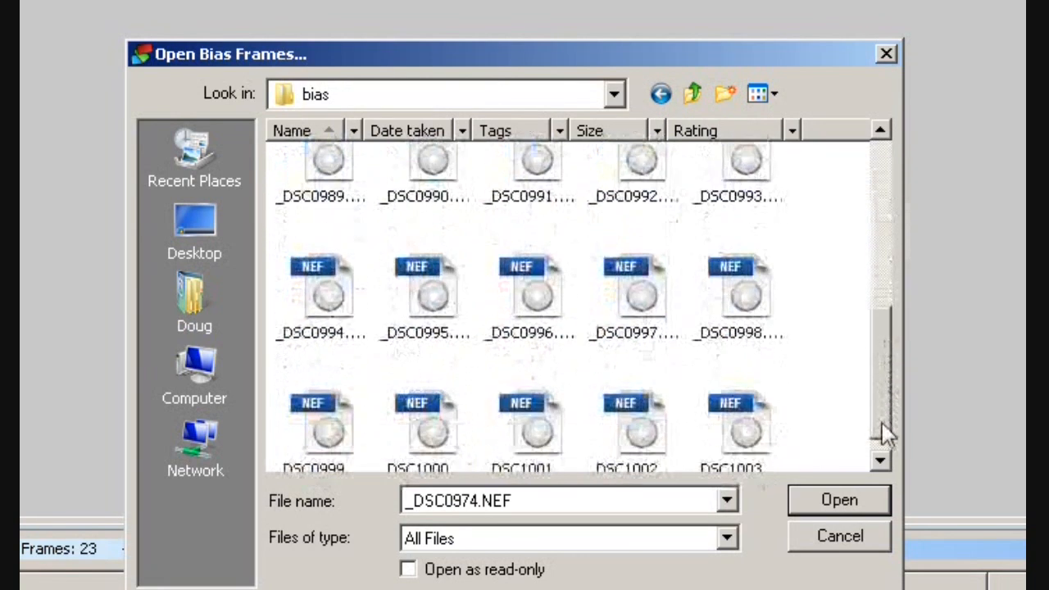
{"action": "left_click", "coordinate": [735, 410], "text": "shift"}
{"action": "left_click", "coordinate": [828, 498]}
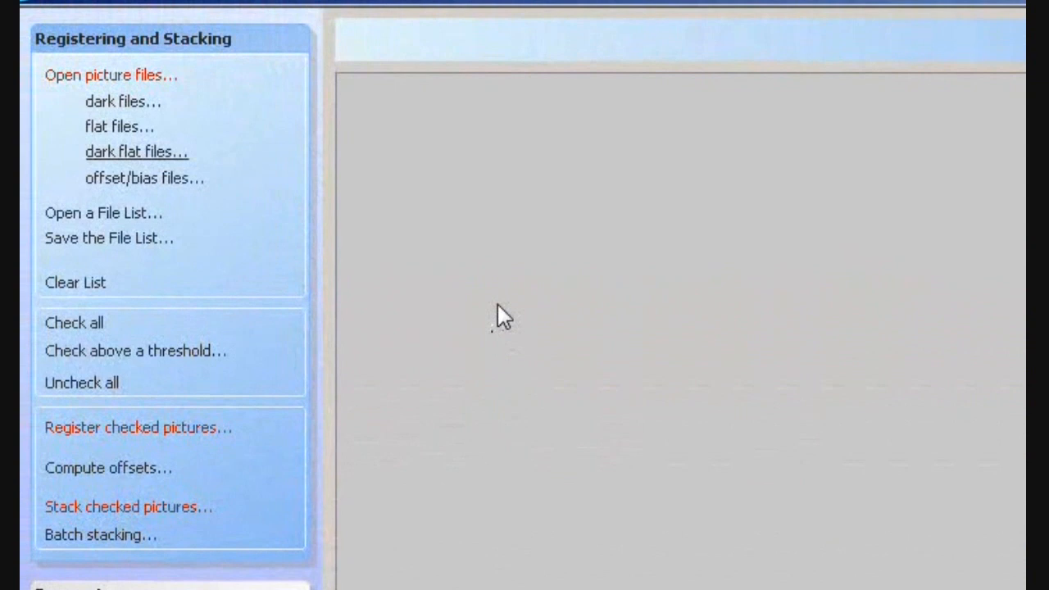
- Save the file list as 20111117 in the 20110121_orion_1600_30sec folder
{"action": "left_click", "coordinate": [114, 246]}
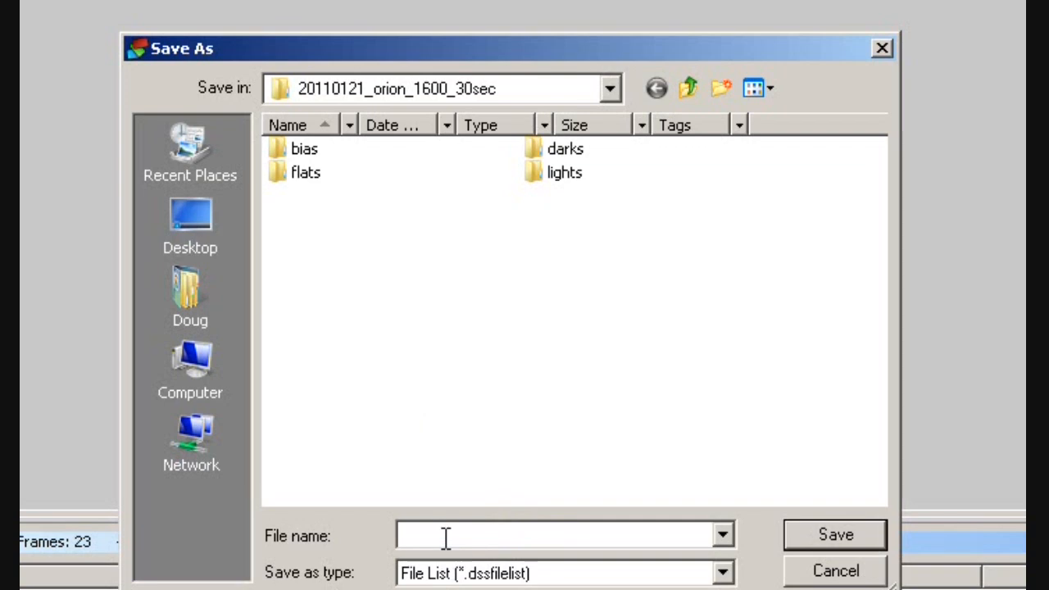
{"action": "type", "text": "20111117"}
{"action": "left_click", "coordinate": [829, 540]}
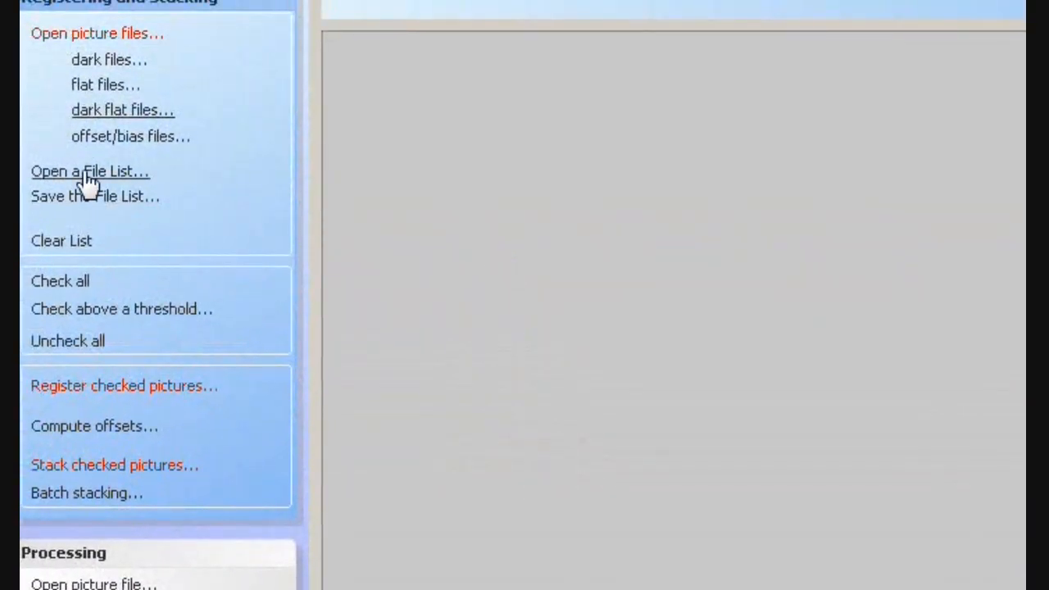
- Open the saved file list 20111117.dssfilelist and check all of its pictures
{"action": "left_click", "coordinate": [89, 179]}
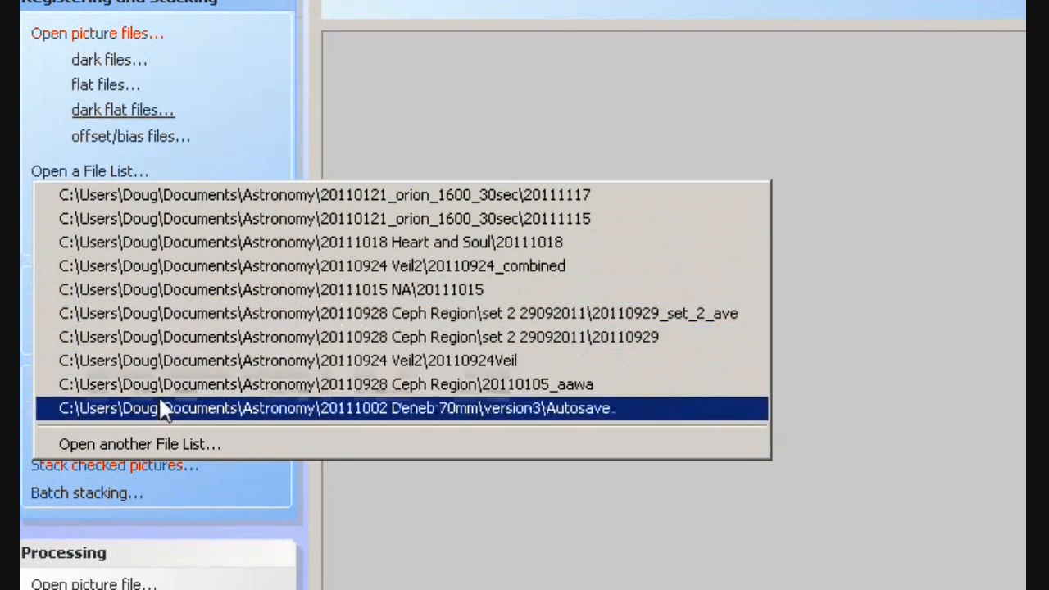
{"action": "left_click", "coordinate": [158, 442]}
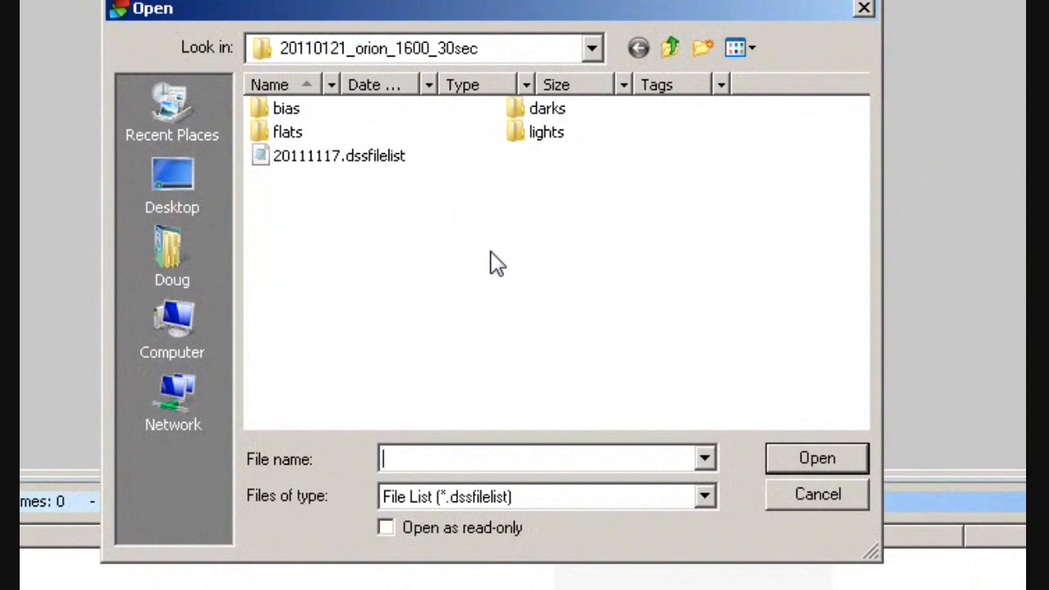
{"action": "left_click", "coordinate": [370, 164]}
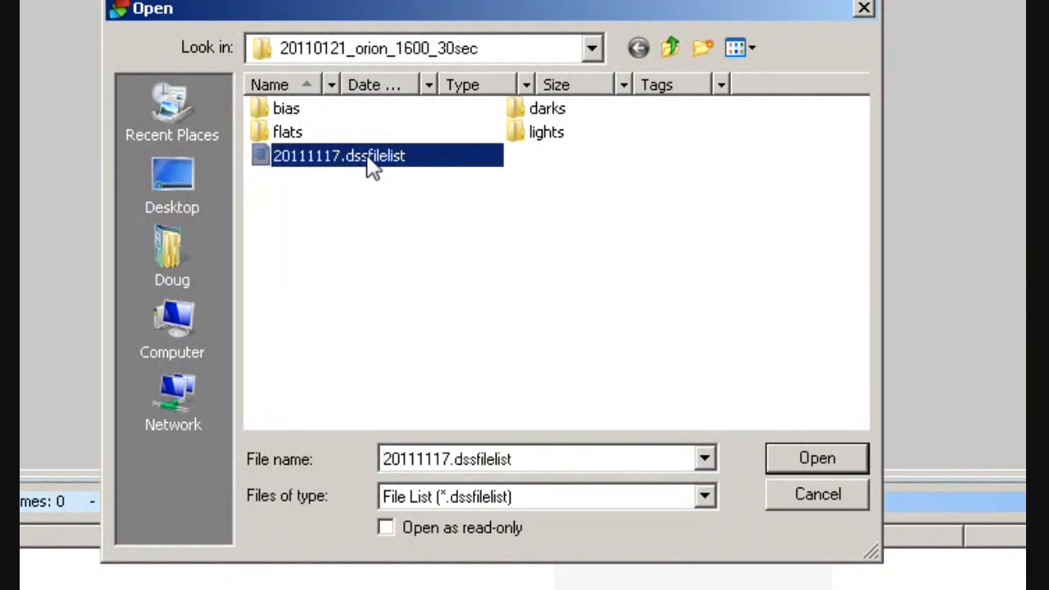
{"action": "left_click", "coordinate": [817, 459]}
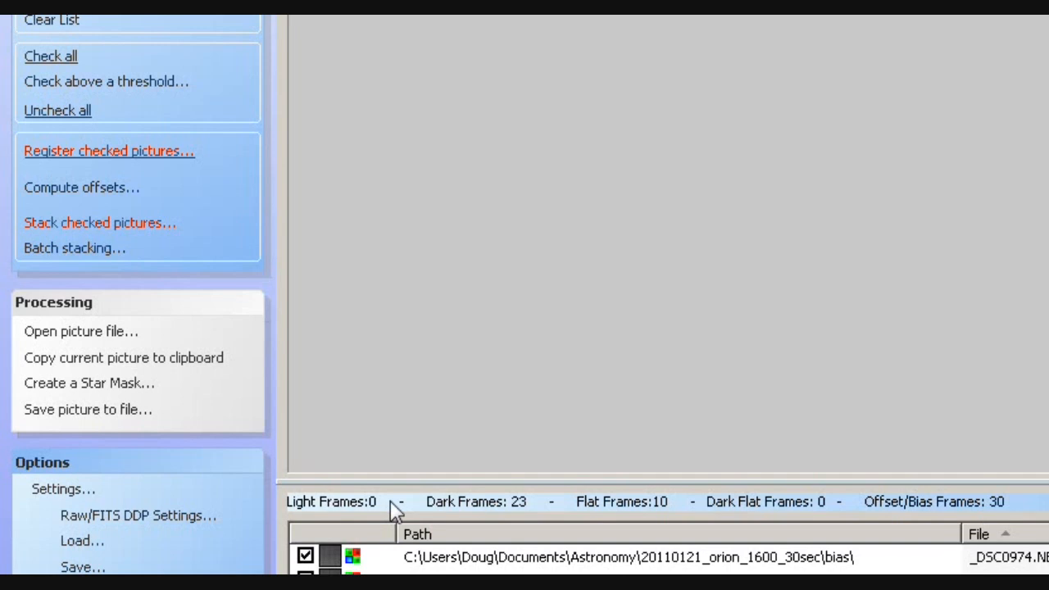
{"action": "left_click", "coordinate": [71, 63]}
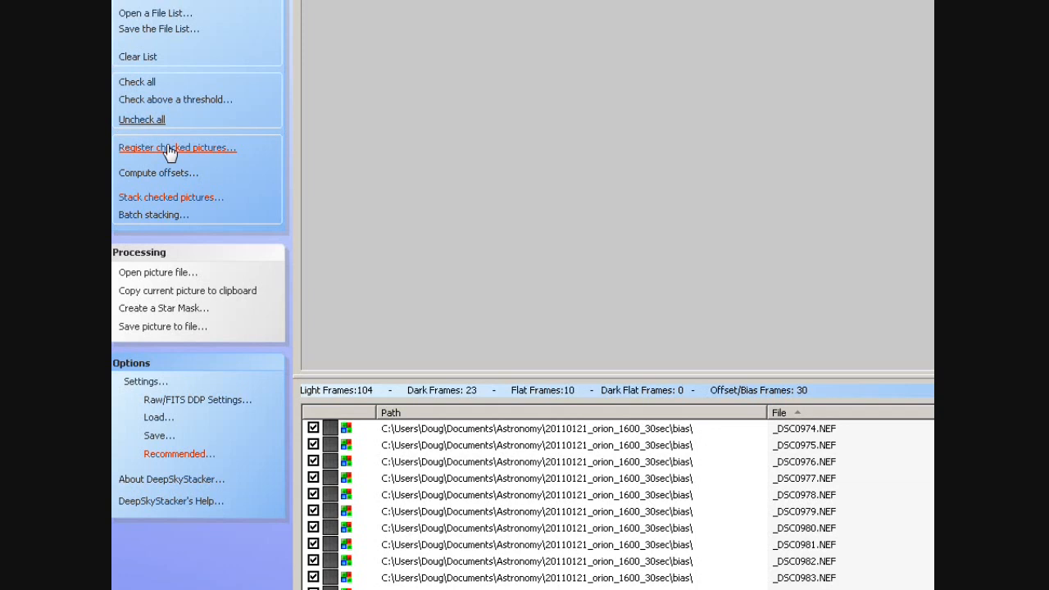
- Review the RAW and FITS digital development settings, including the FITS camera list, and close them without saving changes
{"action": "left_click", "coordinate": [178, 402]}
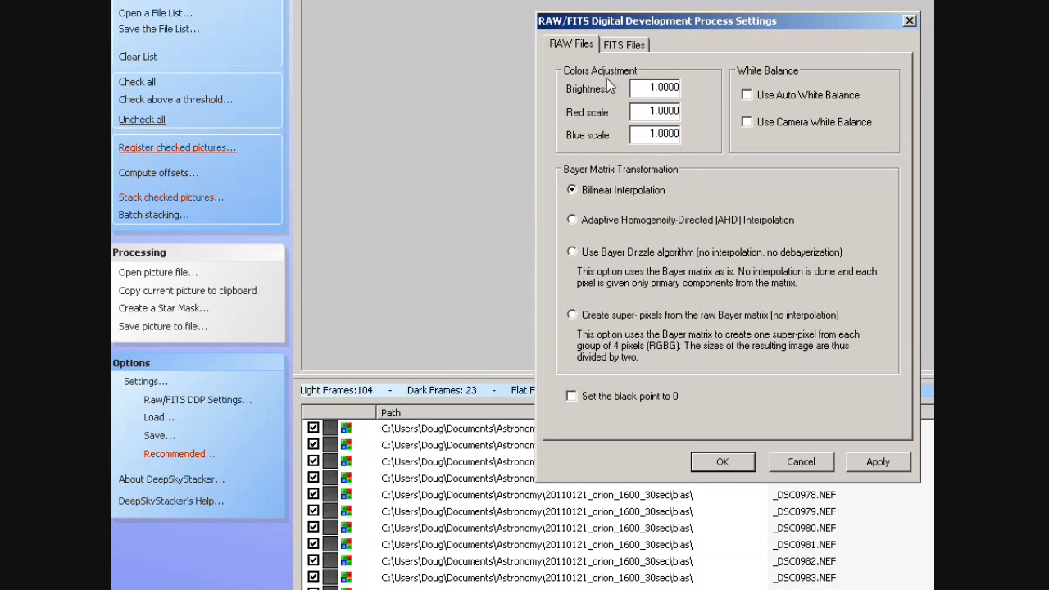
{"action": "left_click", "coordinate": [623, 45]}
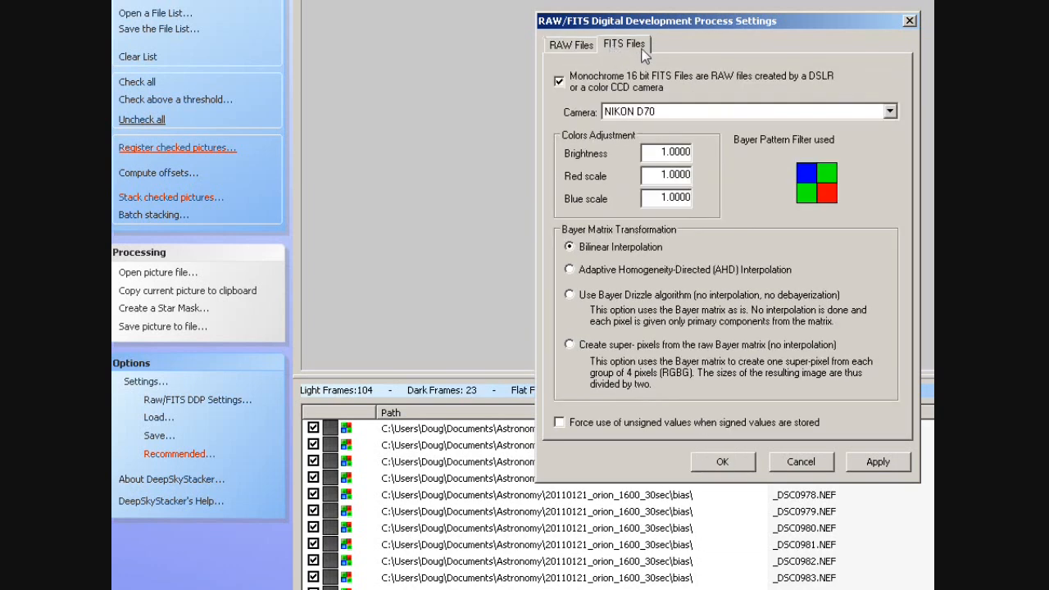
{"action": "left_click", "coordinate": [559, 82]}
{"action": "left_click", "coordinate": [559, 82]}
{"action": "left_click", "coordinate": [891, 113]}
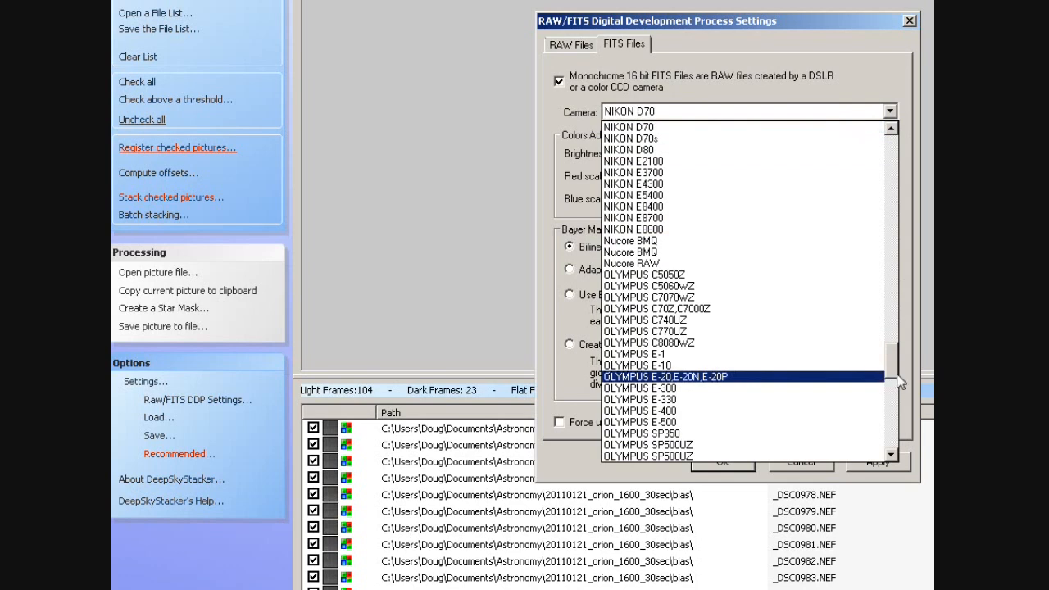
{"action": "mouse_move", "coordinate": [891, 369]}
{"action": "left_mouse_down"}
{"action": "mouse_move", "coordinate": [891, 164]}
{"action": "mouse_move", "coordinate": [889, 414]}
{"action": "mouse_move", "coordinate": [889, 271]}
{"action": "mouse_move", "coordinate": [891, 371]}
{"action": "left_mouse_up"}
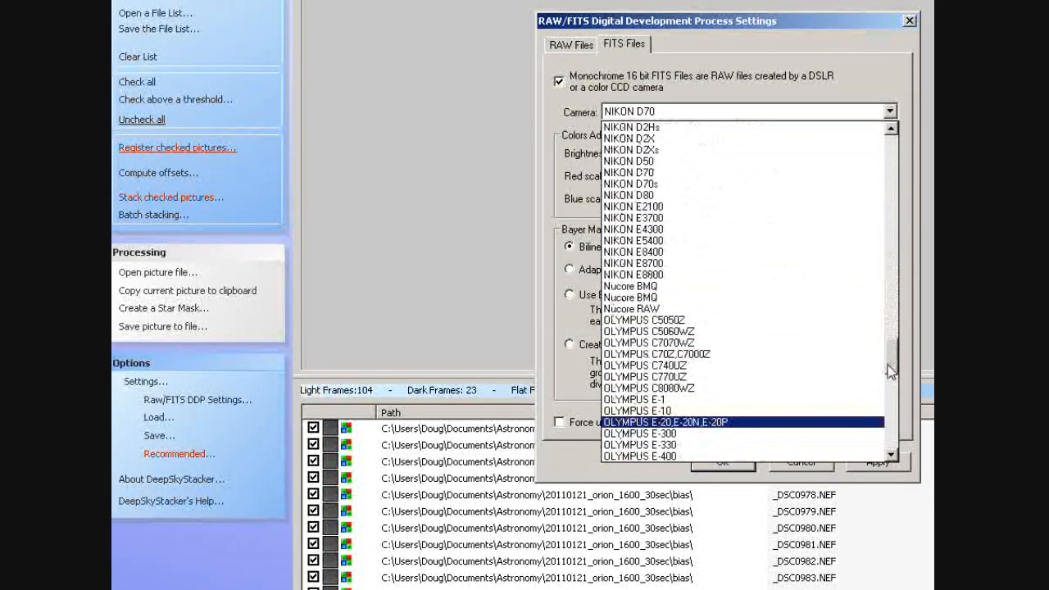
{"action": "left_click", "coordinate": [796, 480]}
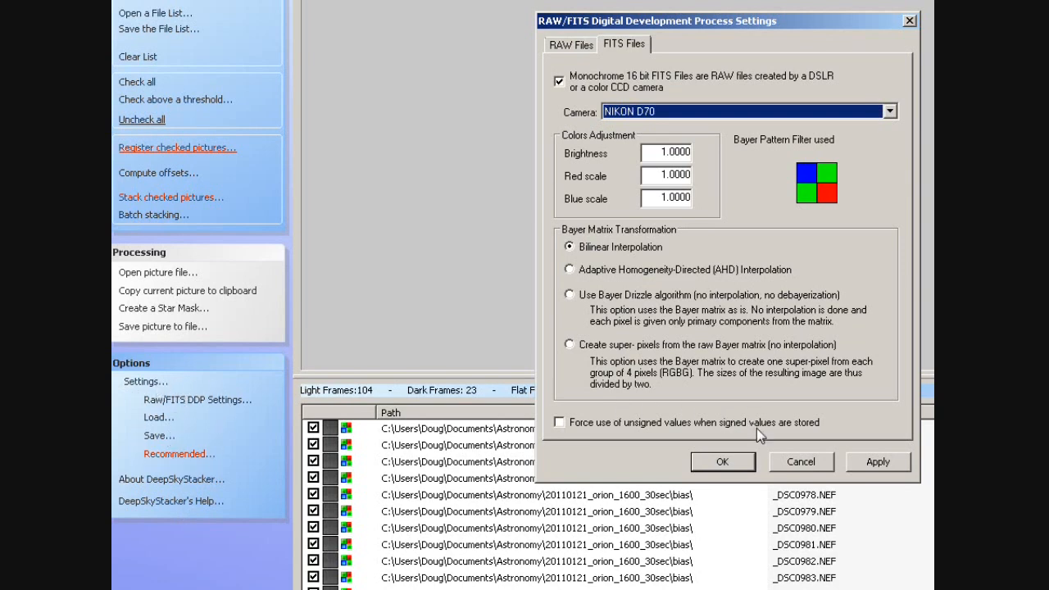
{"action": "left_click", "coordinate": [793, 464]}
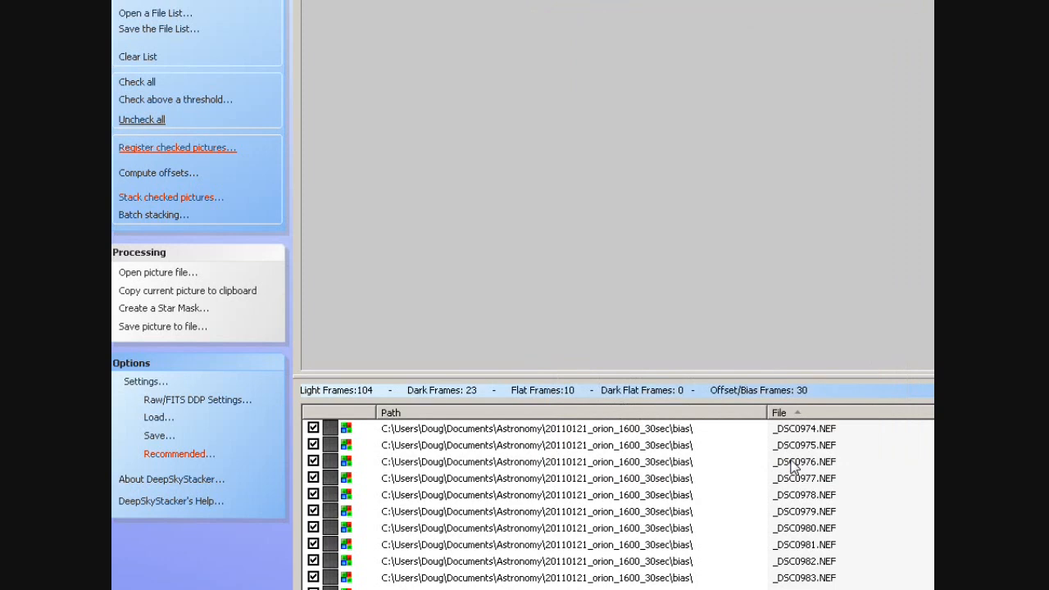
- Open the register settings for the checked pictures and set the best pictures to stack to 98%
{"action": "left_click", "coordinate": [190, 149]}
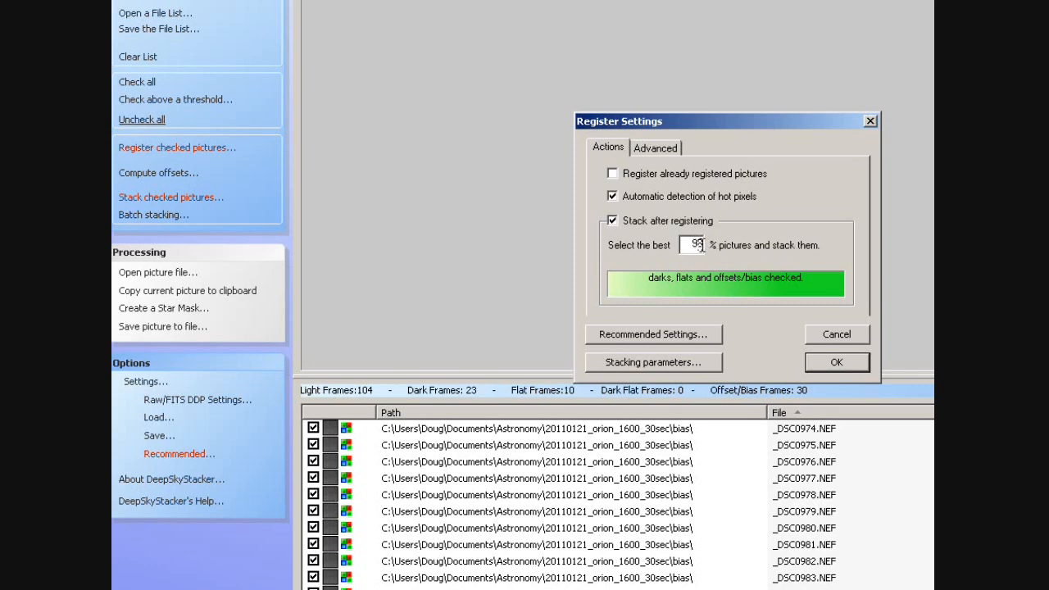
{"action": "key", "text": "BackSpace"}
{"action": "type", "text": "8"}
{"action": "double_click", "coordinate": [697, 244]}
{"action": "type", "text": "50"}
{"action": "double_click", "coordinate": [697, 244]}
{"action": "type", "text": "98"}
- Compute the number of detected stars at star detection thresholds of 2%, 23% and a much higher value
{"action": "left_click", "coordinate": [657, 149]}
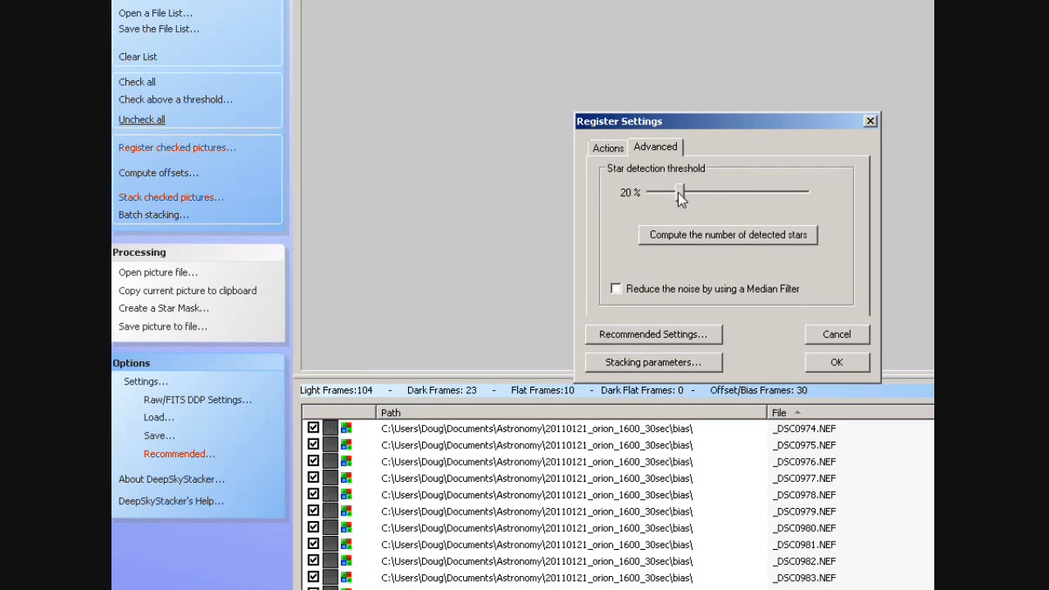
{"action": "left_click_drag", "start_coordinate": [678, 193], "coordinate": [656, 195]}
{"action": "left_click", "coordinate": [697, 235]}
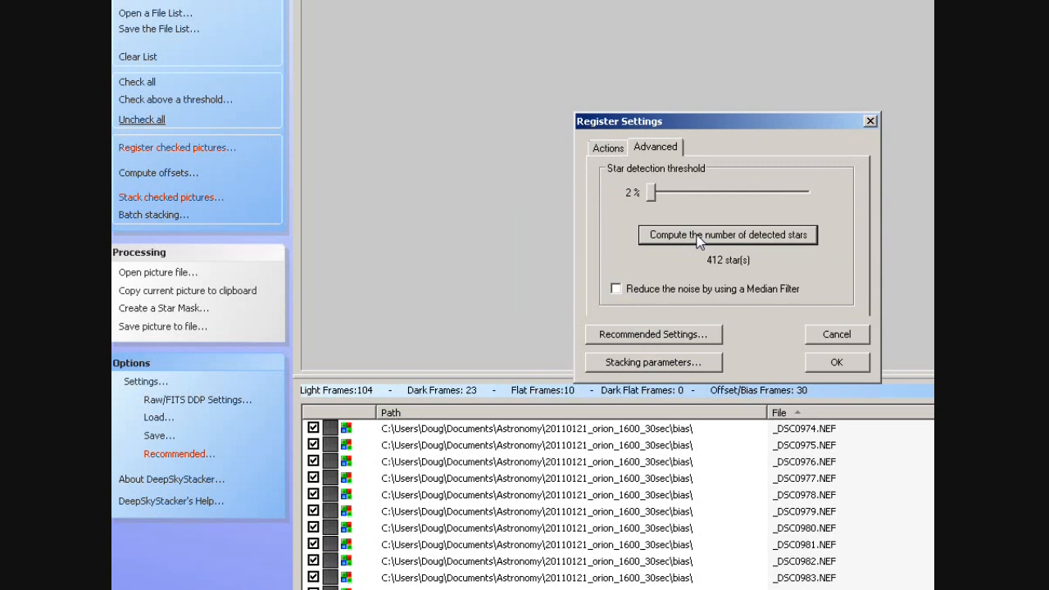
{"action": "left_click_drag", "start_coordinate": [651, 195], "coordinate": [685, 195]}
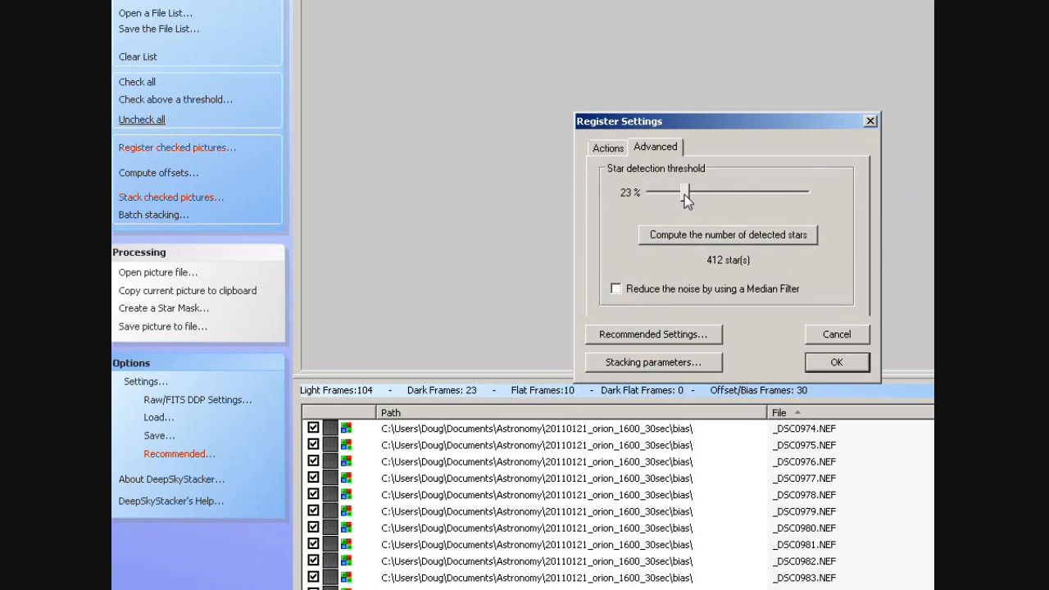
{"action": "left_click", "coordinate": [692, 236]}
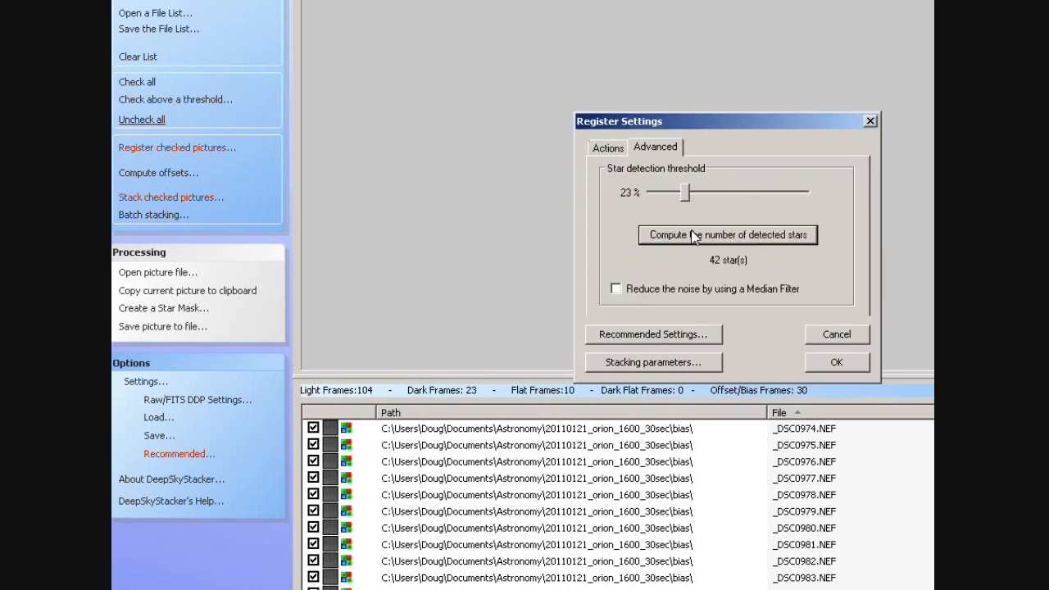
{"action": "left_click_drag", "start_coordinate": [685, 194], "coordinate": [744, 198]}
{"action": "left_click", "coordinate": [703, 238]}
- Lower the star detection threshold to about 2% and return to the register actions
{"action": "left_click_drag", "start_coordinate": [744, 197], "coordinate": [653, 201]}
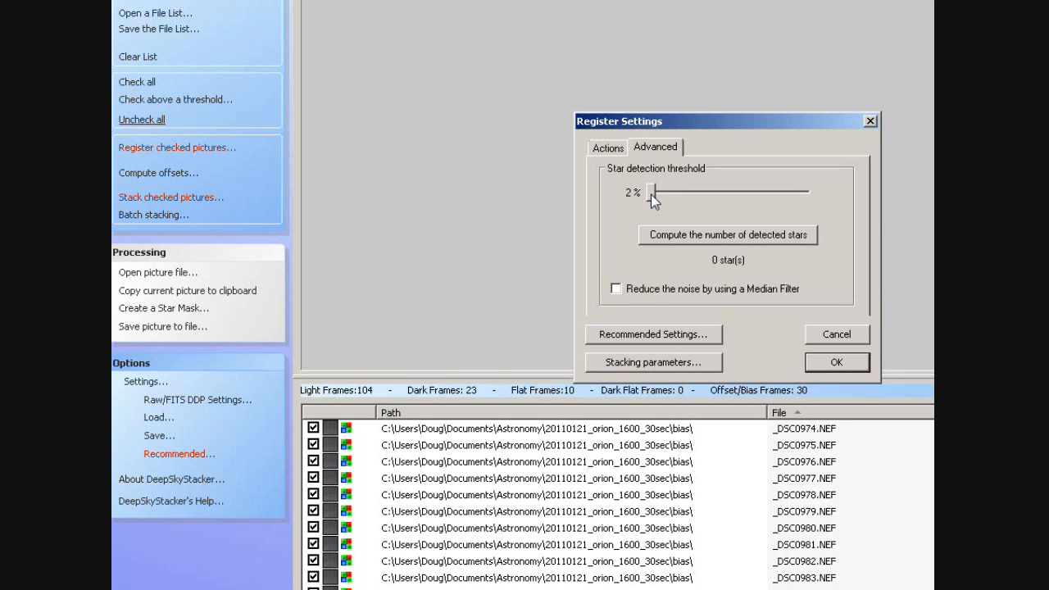
{"action": "left_click_drag", "start_coordinate": [650, 194], "coordinate": [705, 194]}
{"action": "left_click_drag", "start_coordinate": [697, 197], "coordinate": [656, 212]}
{"action": "left_click", "coordinate": [609, 149]}
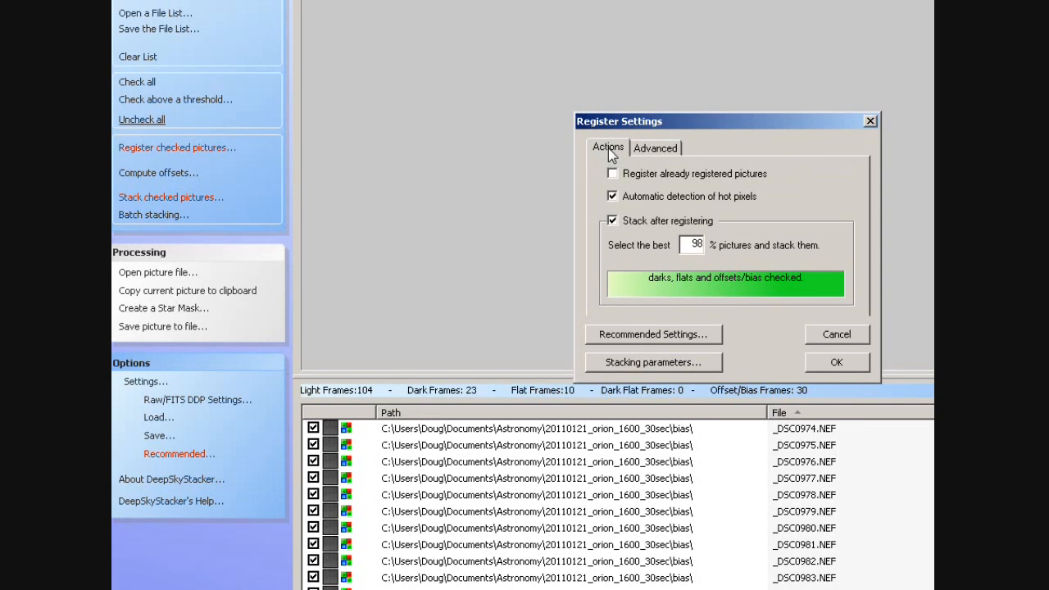
{"action": "left_click", "coordinate": [608, 151]}
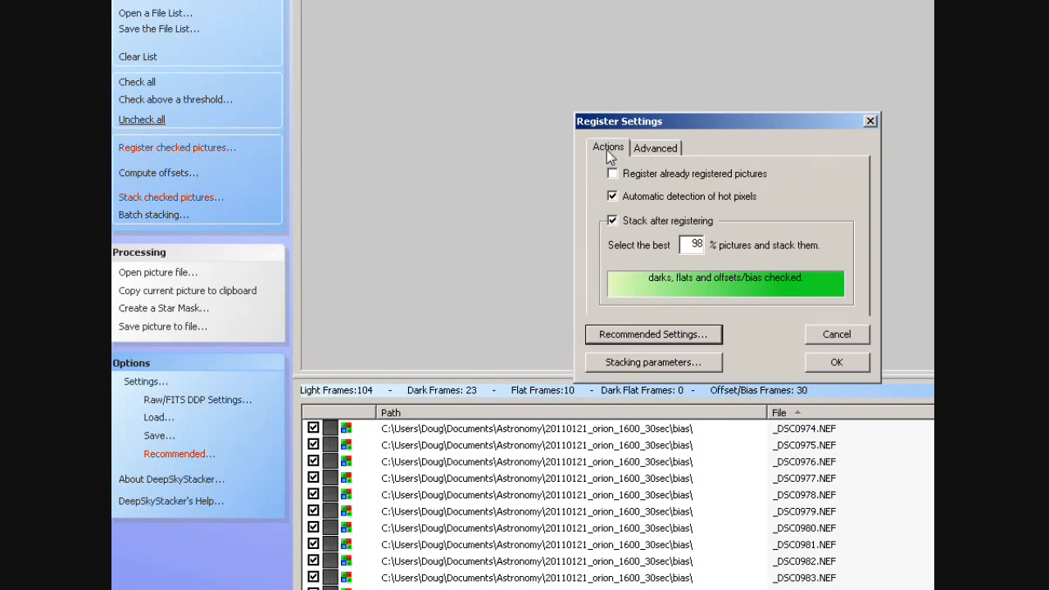
- Examine the stacking parameters for the result mode and the stacking modes of light, dark, flat and bias/offset frames
{"action": "left_click", "coordinate": [646, 361]}
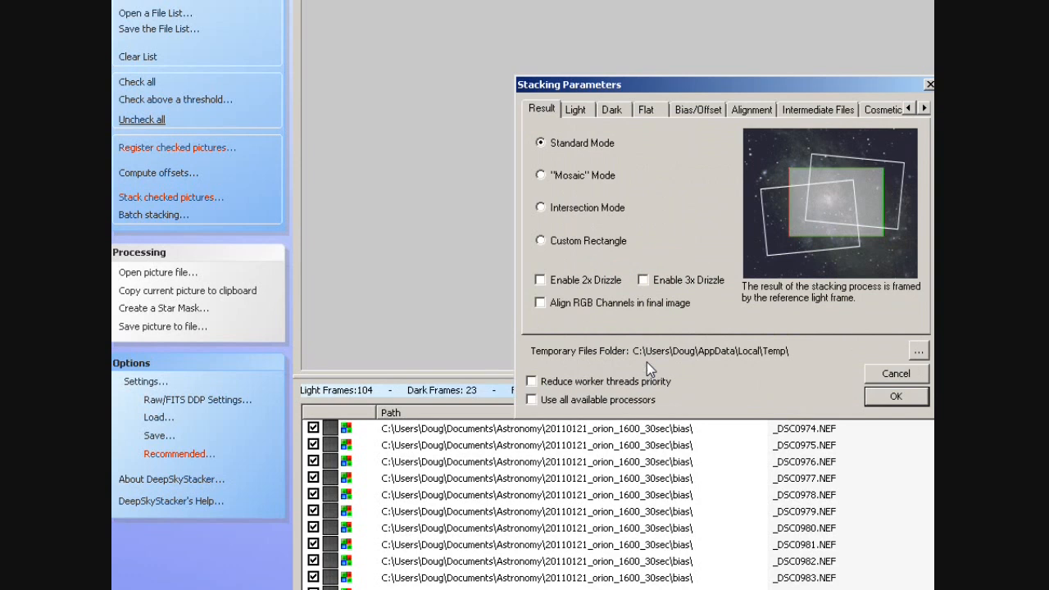
{"action": "left_click_drag", "start_coordinate": [701, 84], "coordinate": [660, 80]}
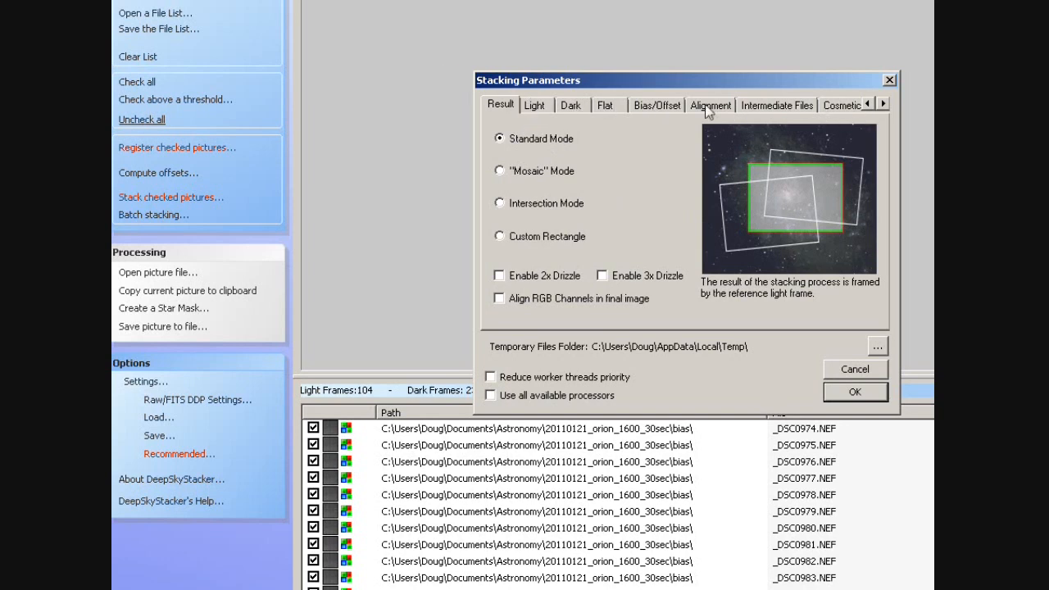
{"action": "left_click", "coordinate": [531, 105]}
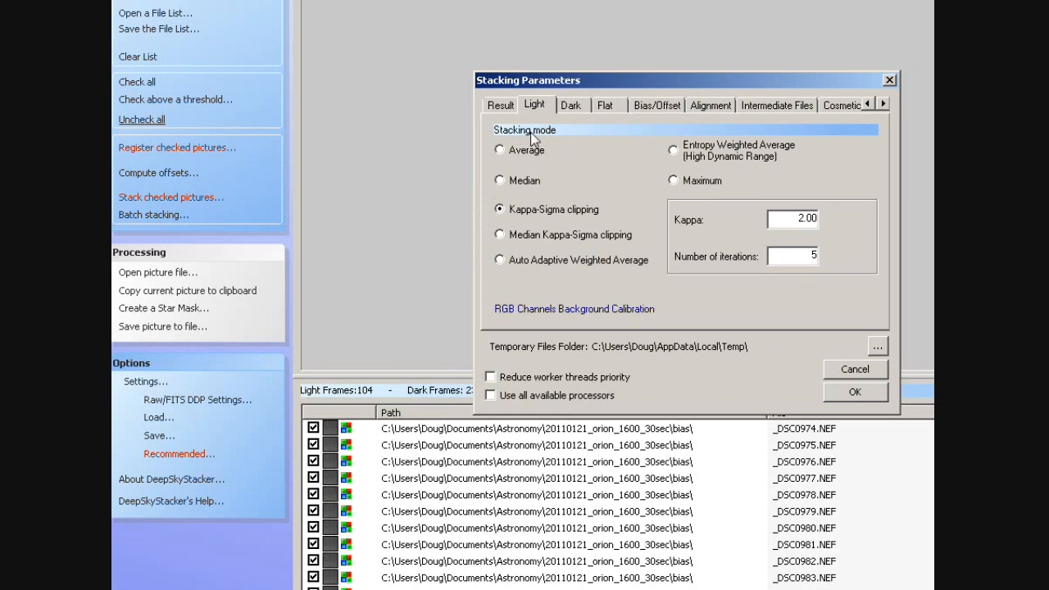
{"action": "left_click", "coordinate": [569, 104]}
{"action": "left_click", "coordinate": [607, 106]}
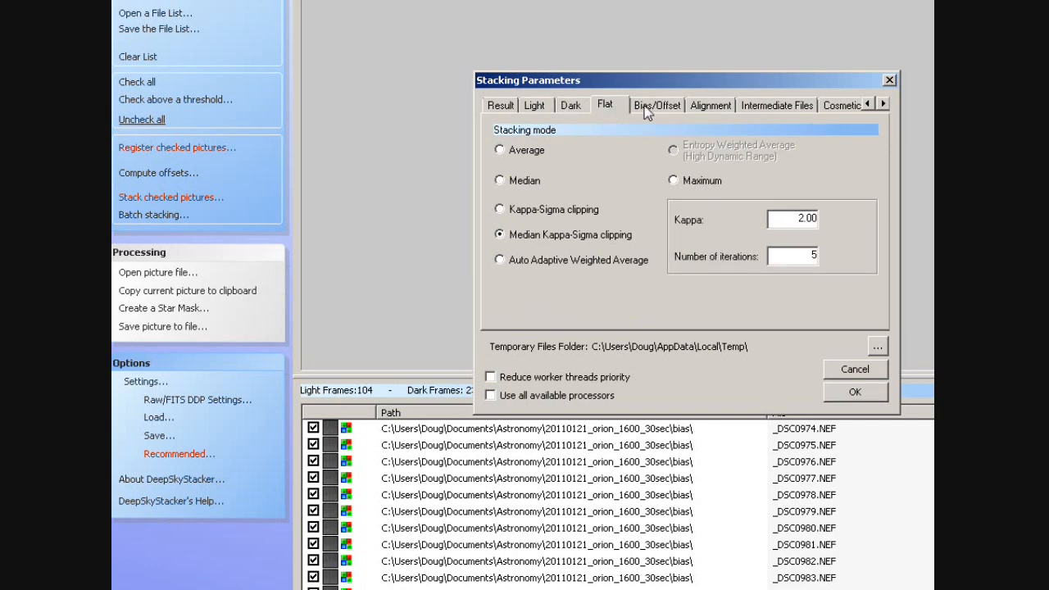
{"action": "left_click", "coordinate": [646, 109]}
{"action": "left_click", "coordinate": [537, 107]}
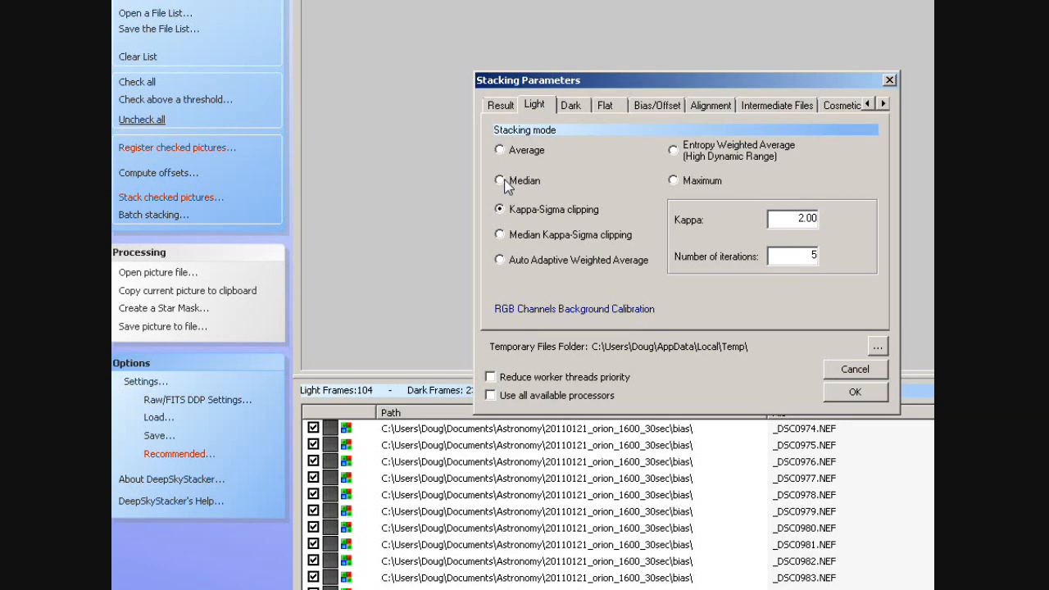
{"action": "left_click", "coordinate": [572, 107]}
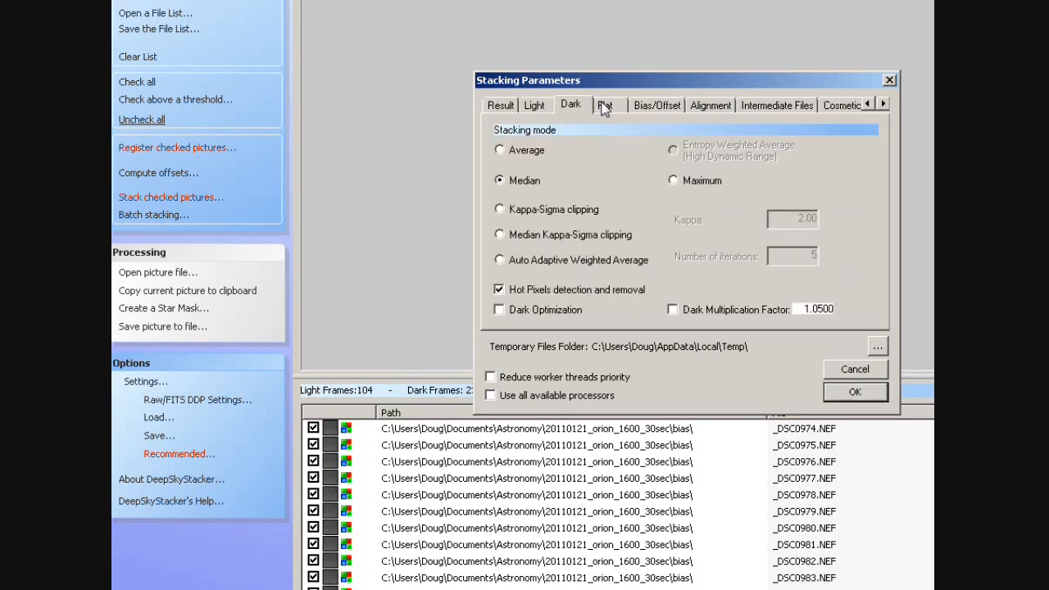
{"action": "left_click", "coordinate": [606, 107]}
{"action": "left_click", "coordinate": [644, 107]}
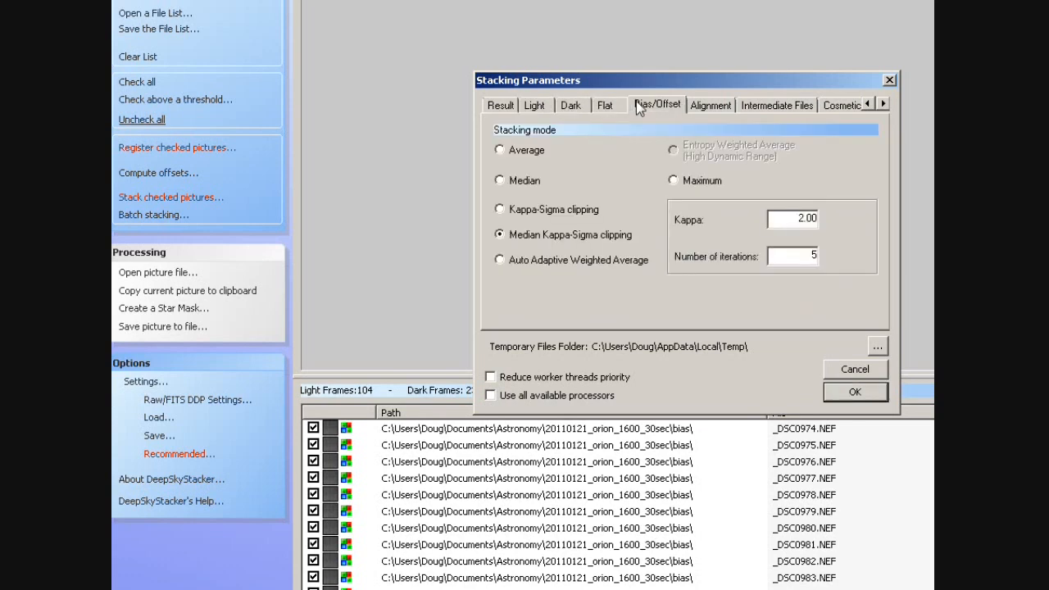
- Review the alignment, intermediate files, cosmetic and output settings, check the output folder, and leave the stacking parameters without saving changes
{"action": "left_click", "coordinate": [713, 112]}
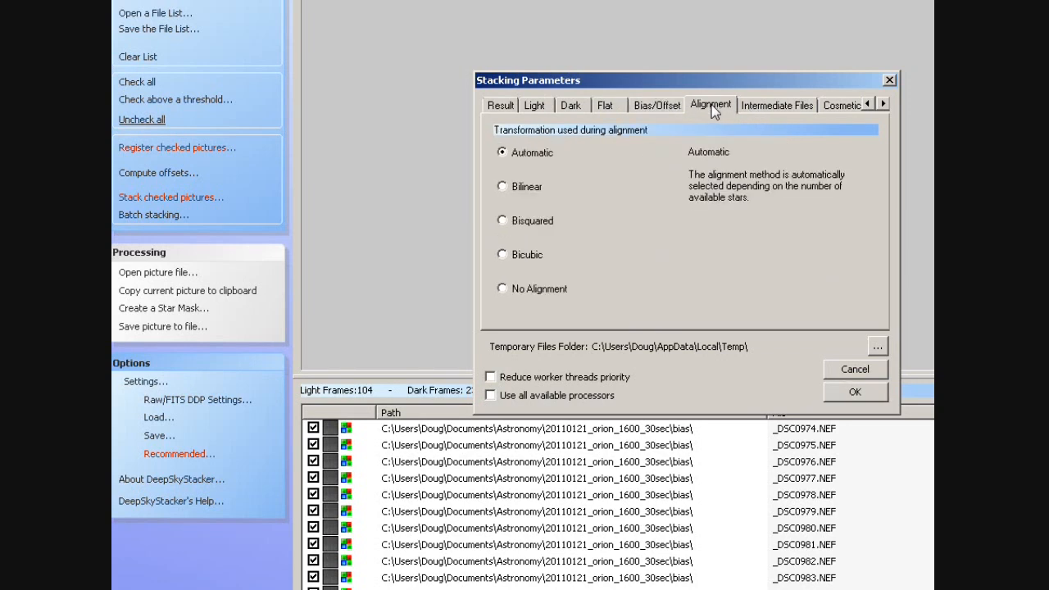
{"action": "left_click", "coordinate": [758, 108]}
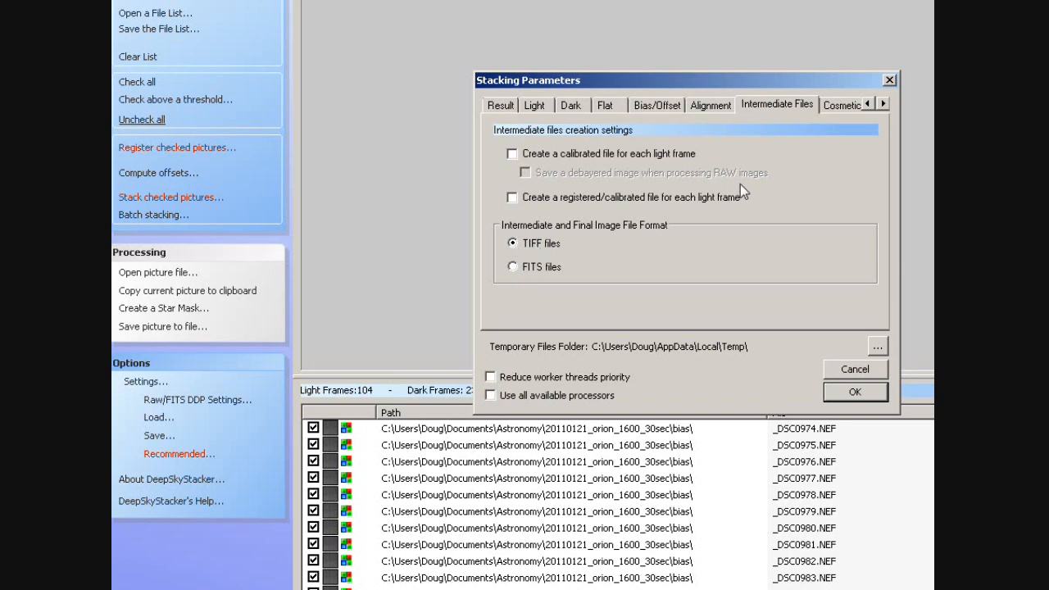
{"action": "left_click", "coordinate": [840, 105]}
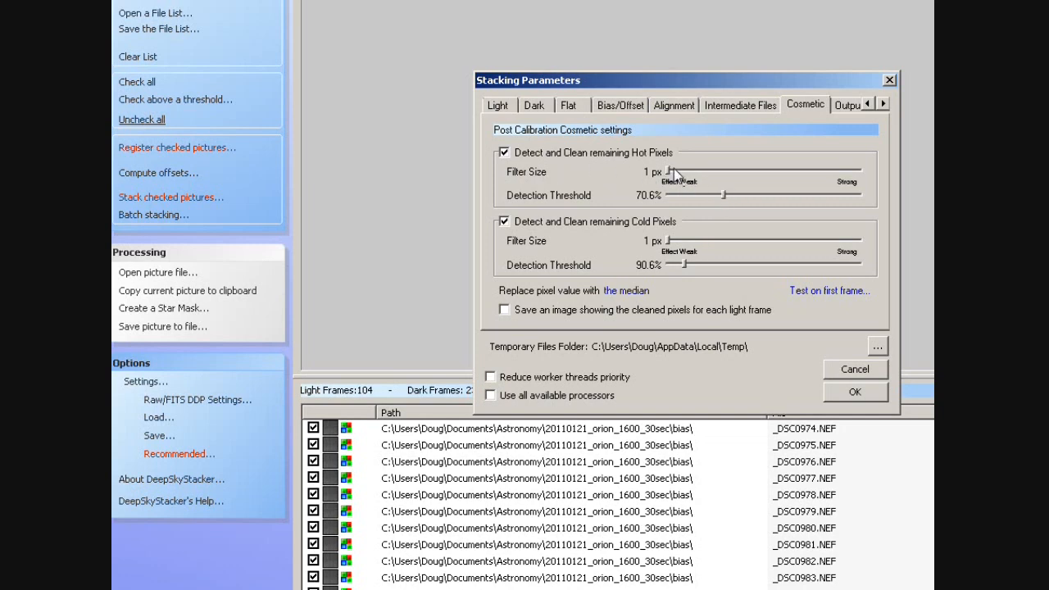
{"action": "left_click", "coordinate": [885, 104]}
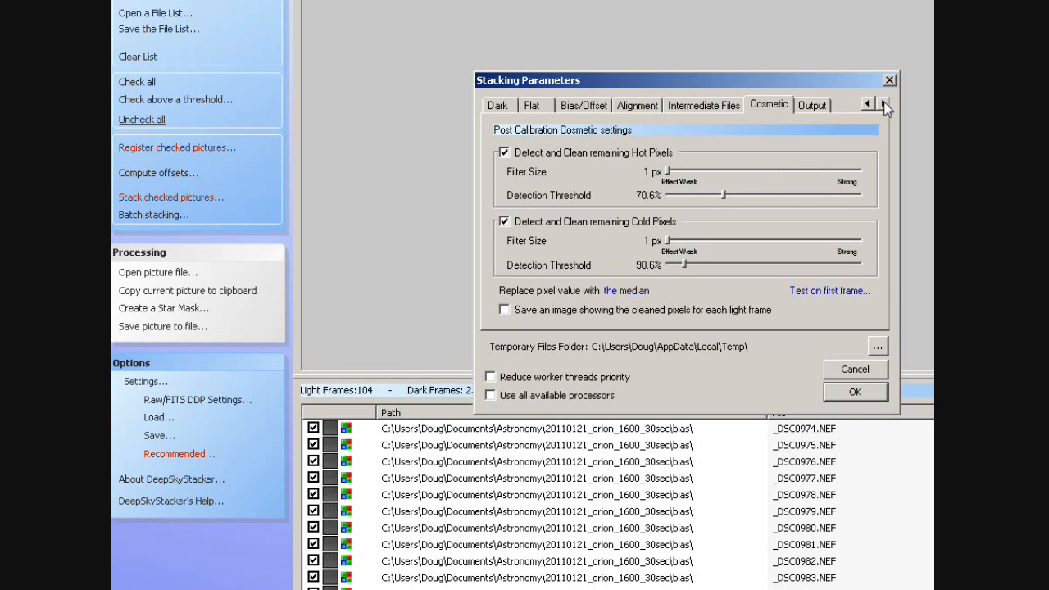
{"action": "left_click", "coordinate": [809, 105]}
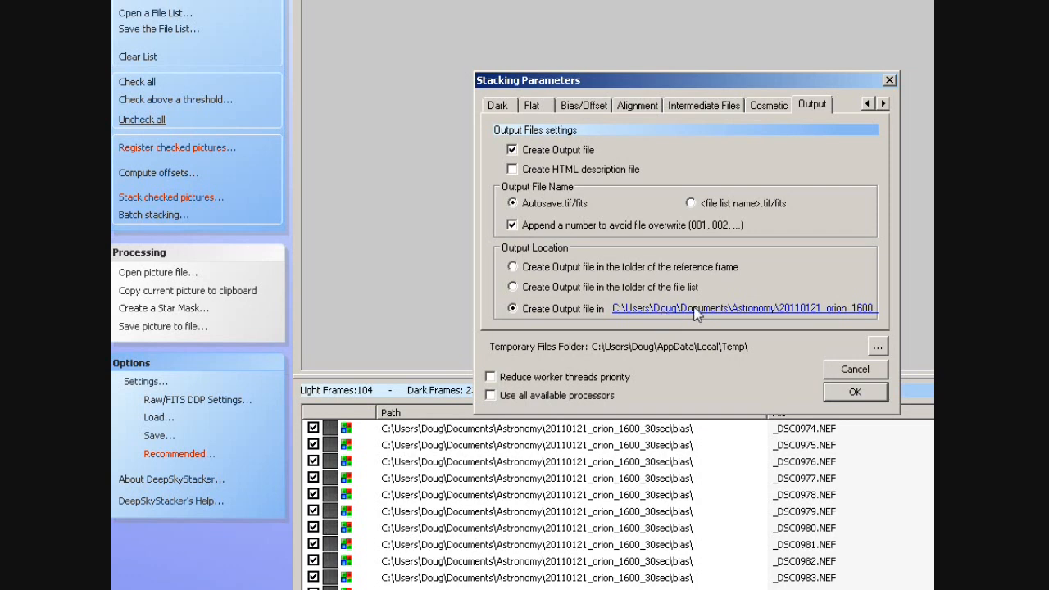
{"action": "left_click", "coordinate": [695, 313]}
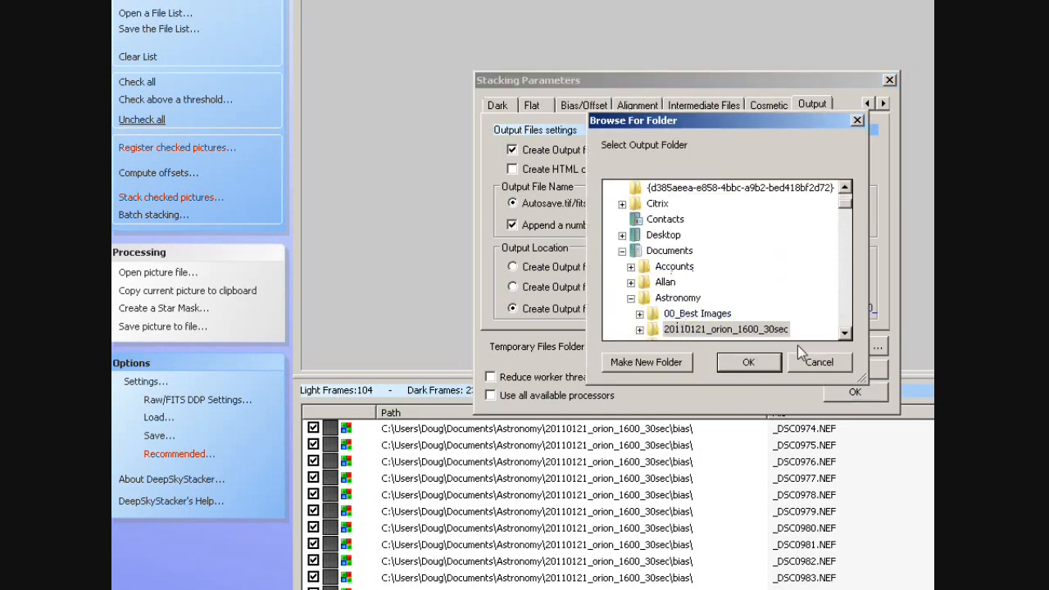
{"action": "left_click", "coordinate": [814, 364]}
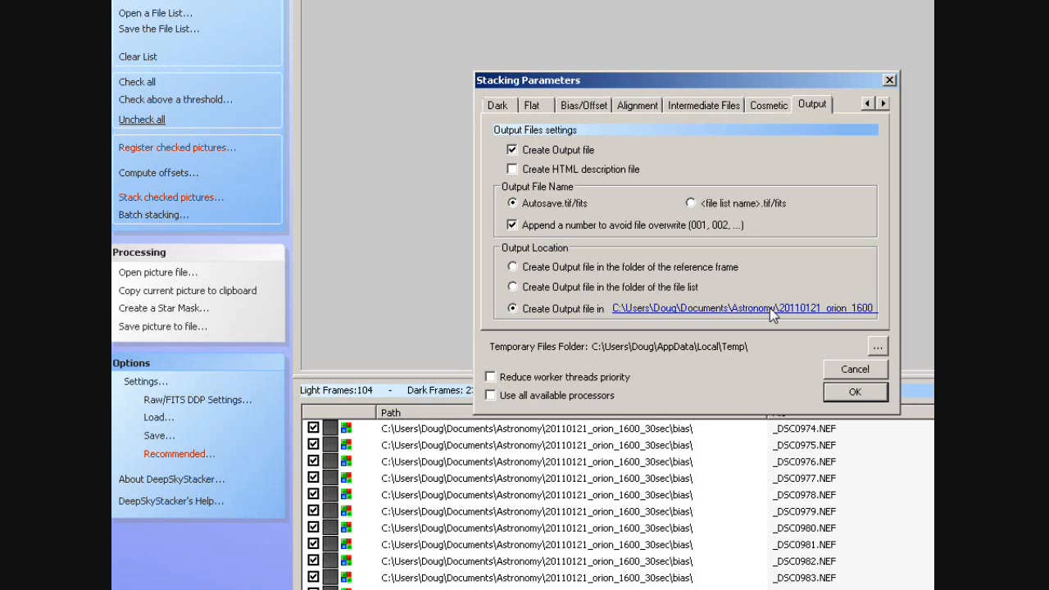
{"action": "left_click", "coordinate": [852, 369]}
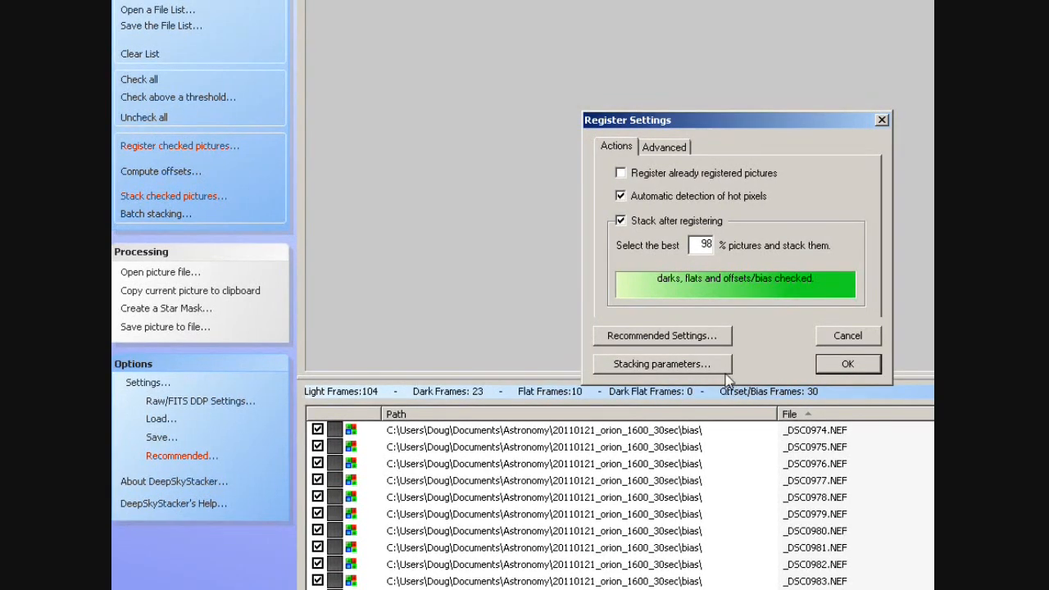
- Examine the recommended settings for debayering, white balance, black point, frame combination methods and background calibration
{"action": "left_click", "coordinate": [659, 336]}
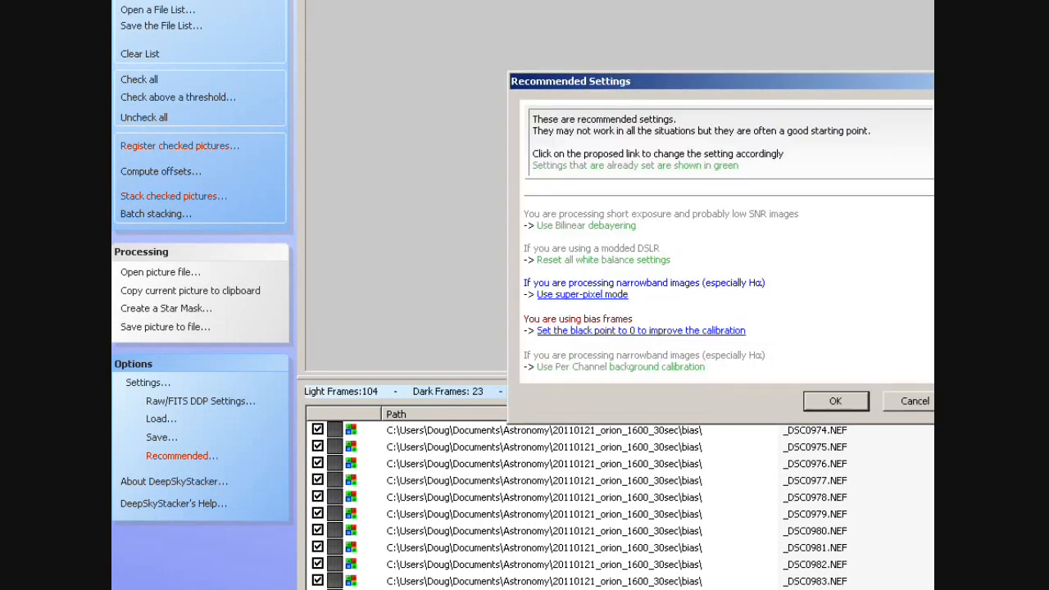
{"action": "scroll", "coordinate": [729, 241], "scroll_direction": "down", "scroll_amount": 6}
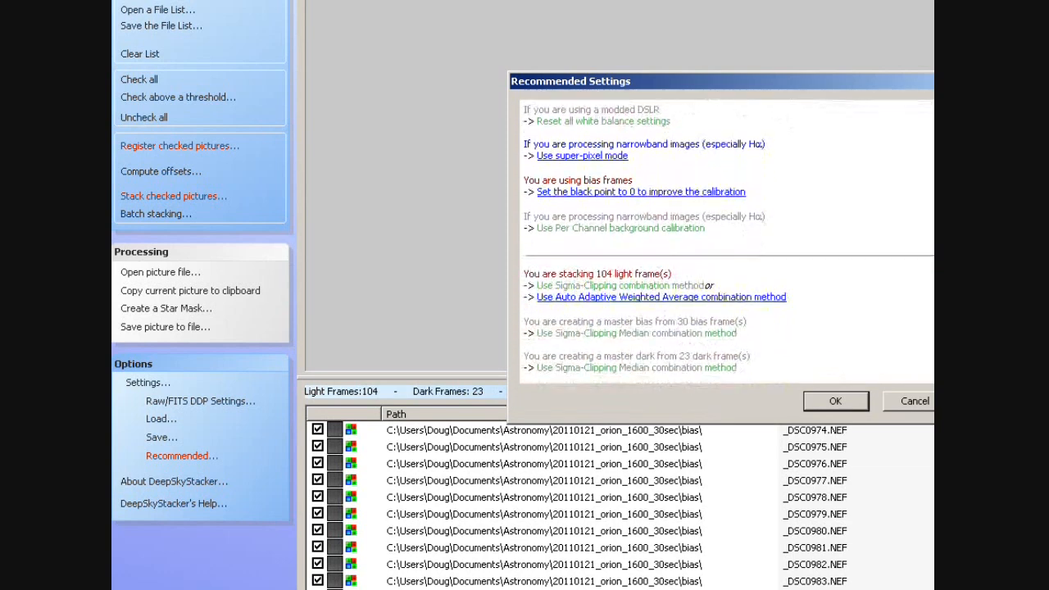
{"action": "scroll", "coordinate": [729, 241], "scroll_direction": "down", "scroll_amount": 2}
{"action": "scroll", "coordinate": [729, 241], "scroll_direction": "up", "scroll_amount": 3}
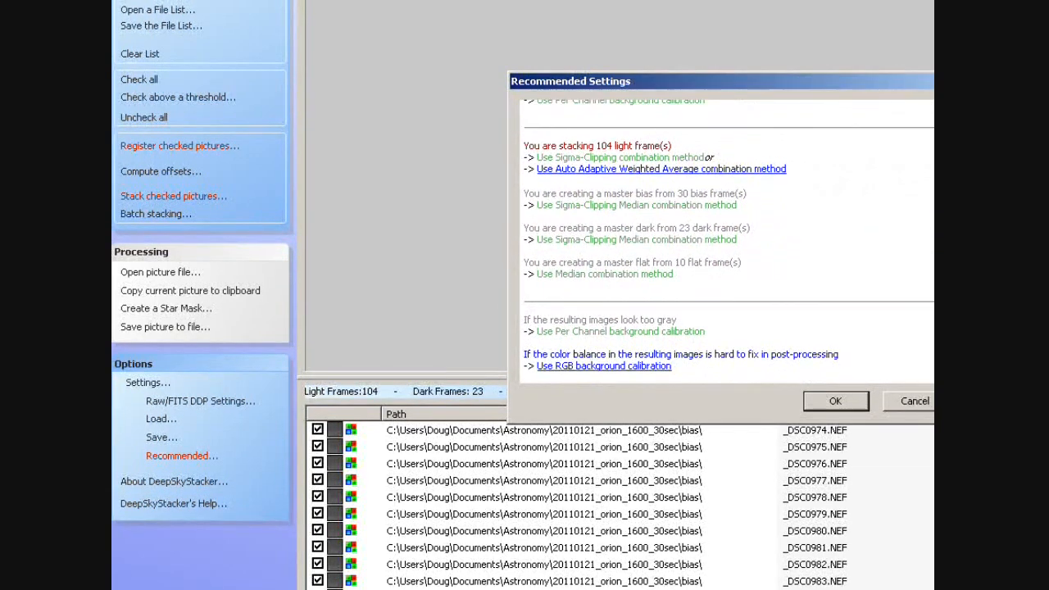
{"action": "scroll", "coordinate": [729, 241], "scroll_direction": "up", "scroll_amount": 5}
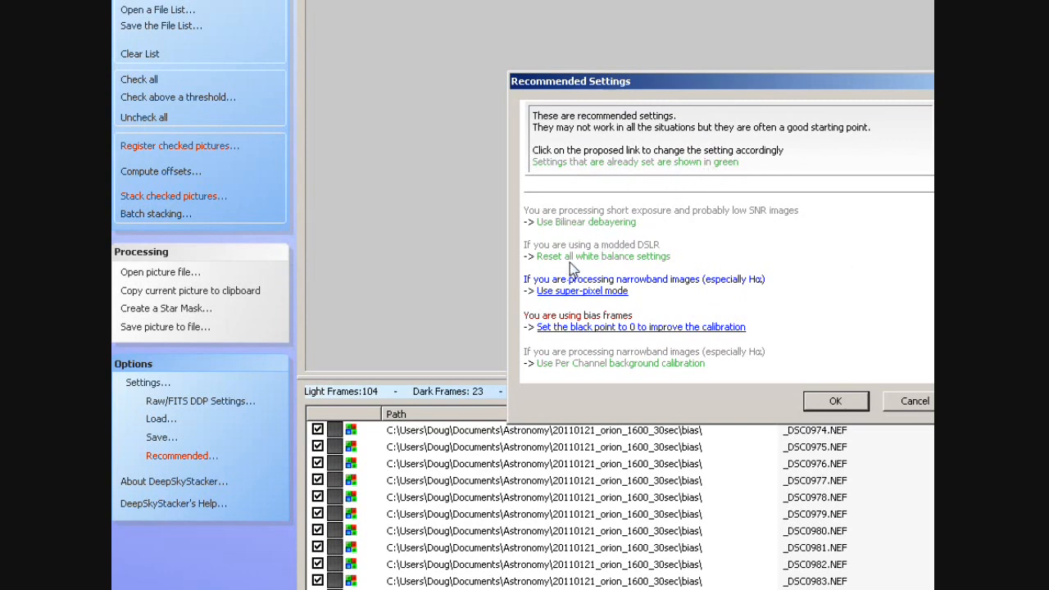
{"action": "scroll", "coordinate": [928, 254], "scroll_direction": "down", "scroll_amount": 3}
{"action": "scroll", "coordinate": [728, 237], "scroll_direction": "down", "scroll_amount": 8}
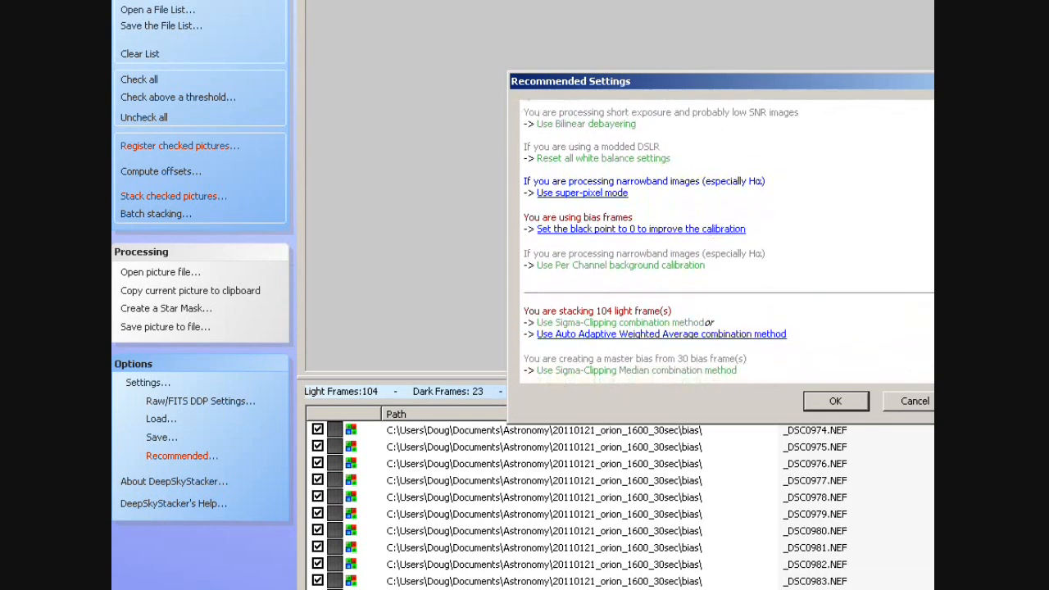
{"action": "scroll", "coordinate": [729, 238], "scroll_direction": "down", "scroll_amount": 1}
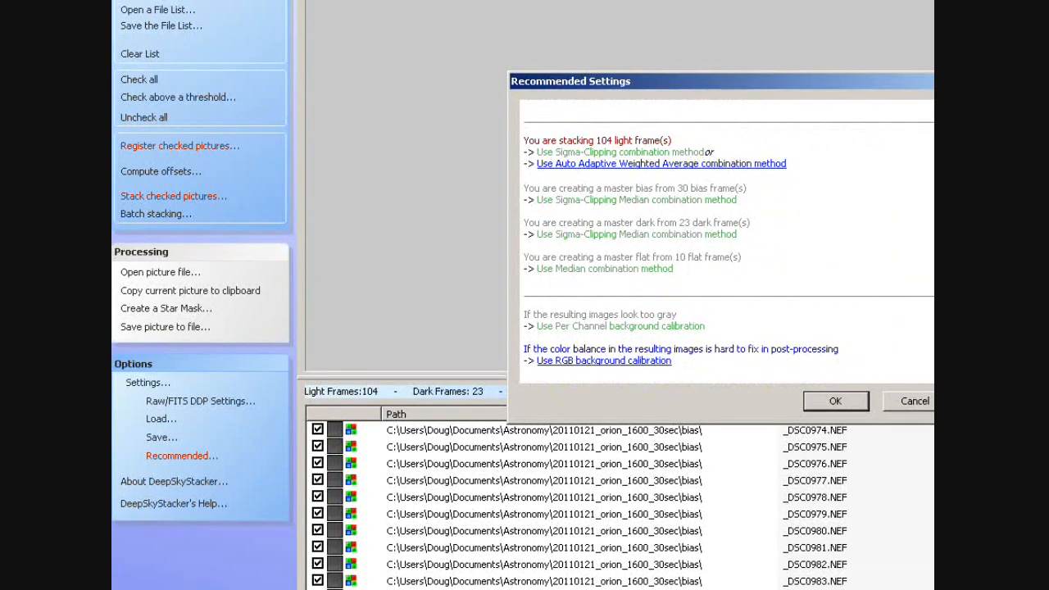
{"action": "scroll", "coordinate": [729, 237], "scroll_direction": "up", "scroll_amount": 1}
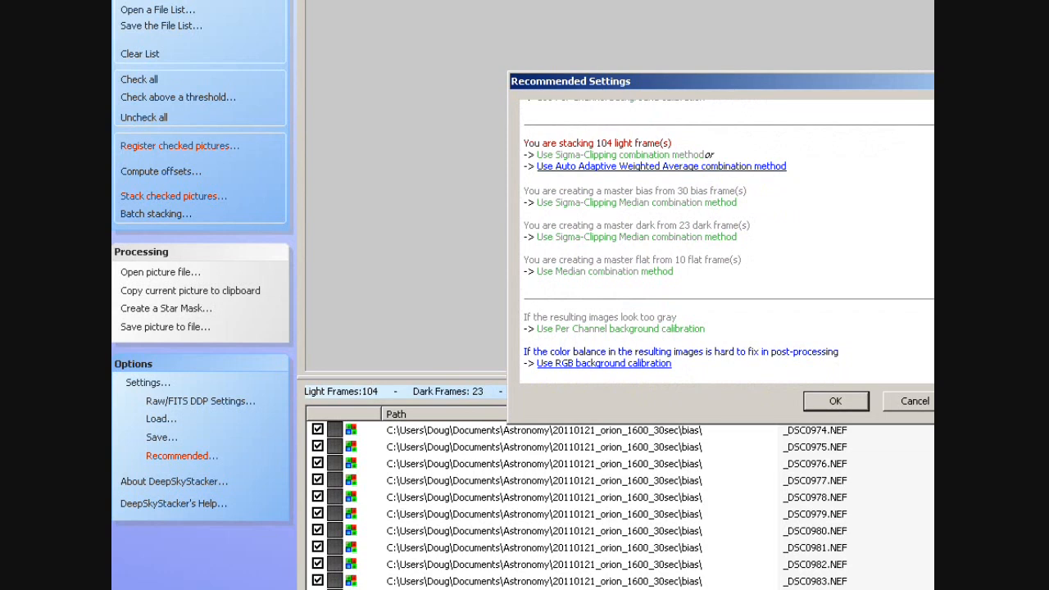
- Switch the light frames' combination method to Auto Adaptive Weighted Average and back to Sigma-Clipping
{"action": "scroll", "coordinate": [625, 245], "scroll_direction": "up", "scroll_amount": 2}
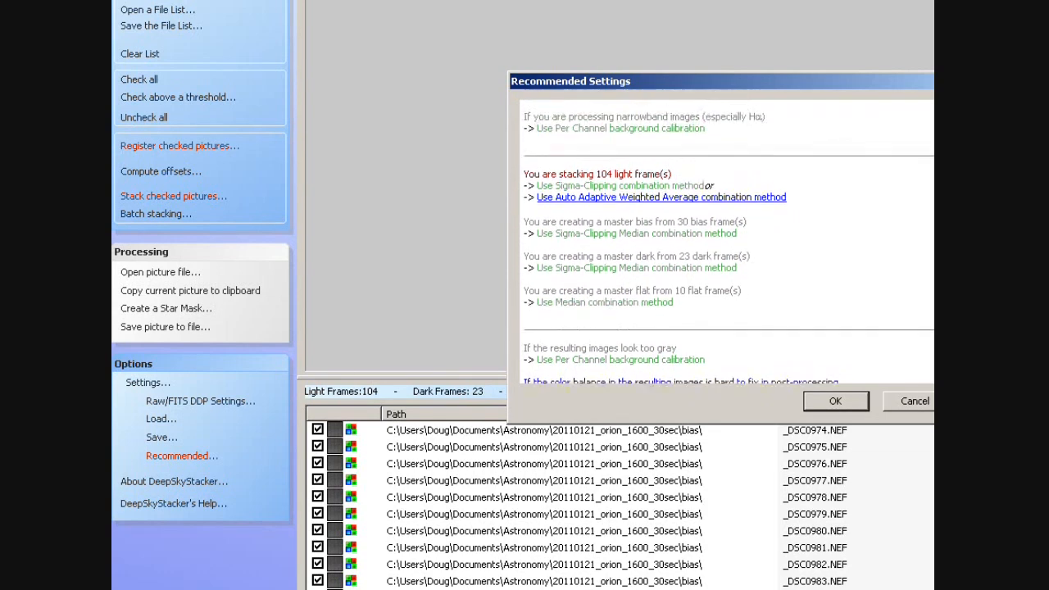
{"action": "left_click", "coordinate": [599, 195]}
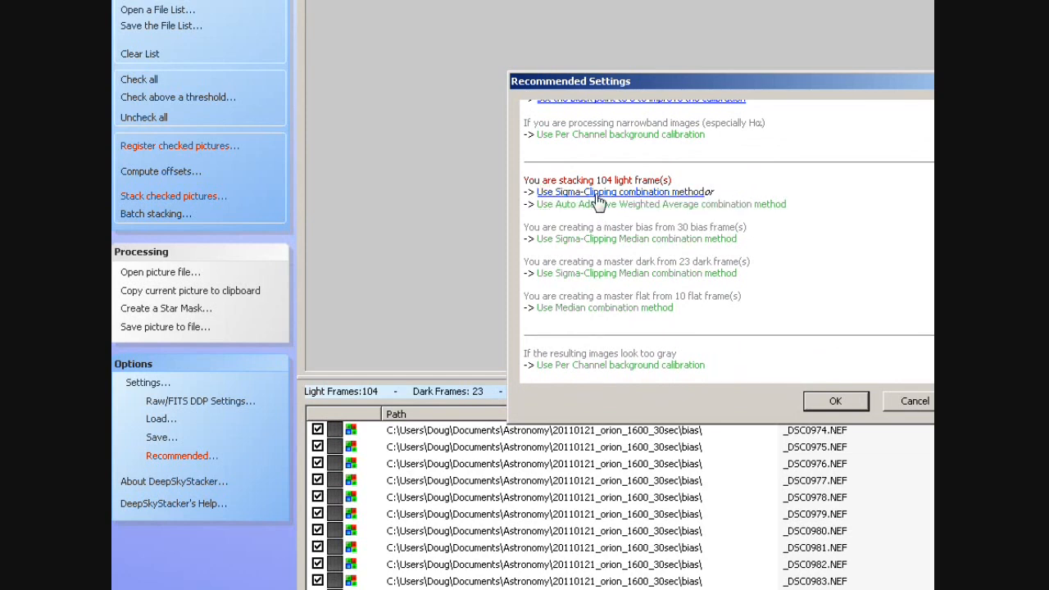
{"action": "left_click", "coordinate": [599, 203]}
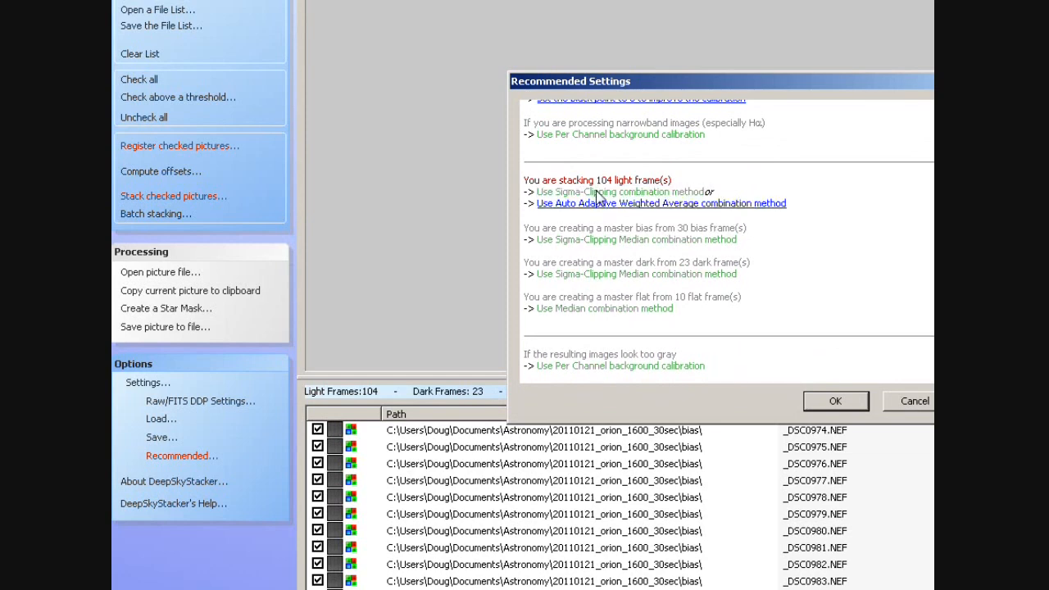
- Review the remaining combination, calibration and bias-frame recommendations and accept the recommended settings
{"action": "scroll", "coordinate": [928, 312], "scroll_direction": "down", "scroll_amount": 2}
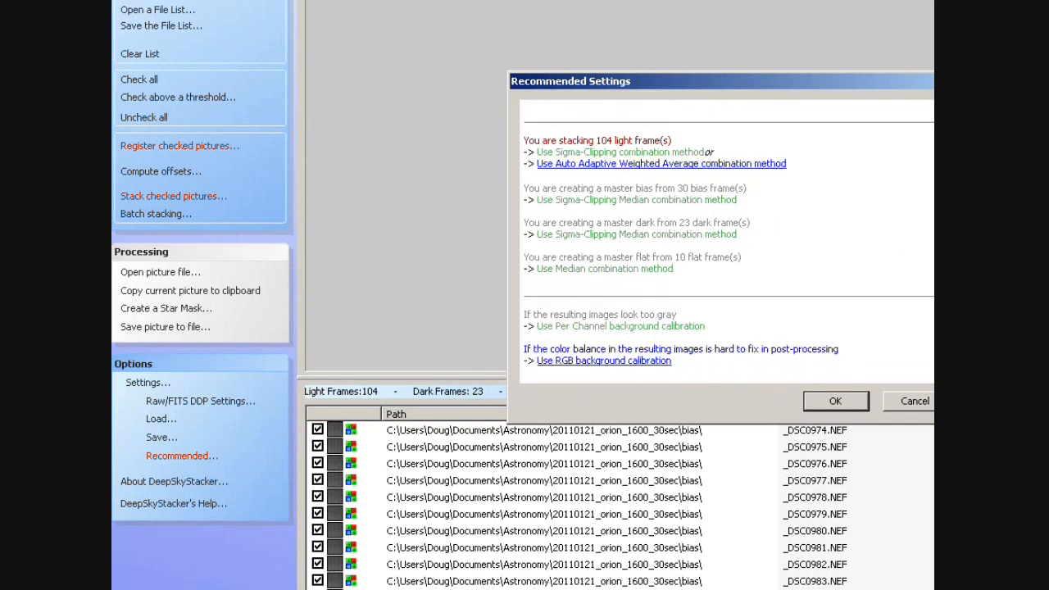
{"action": "scroll", "coordinate": [729, 246], "scroll_direction": "up", "scroll_amount": 12}
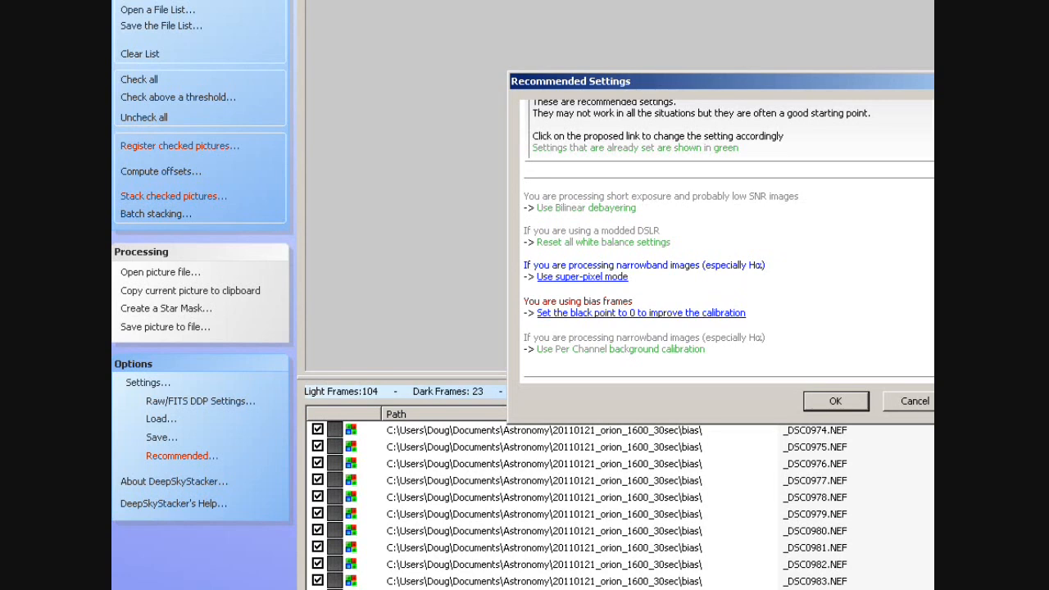
{"action": "left_click", "coordinate": [837, 403]}
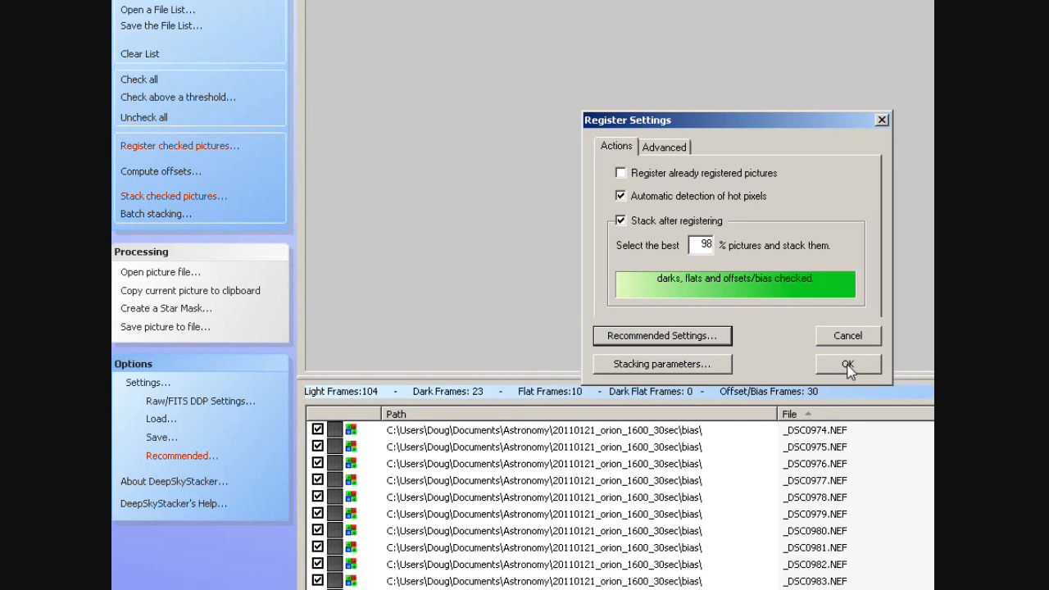
- Confirm the register settings, review both stacking steps and the estimated exposure and disk use, and start registering and stacking
{"action": "left_click", "coordinate": [847, 366]}
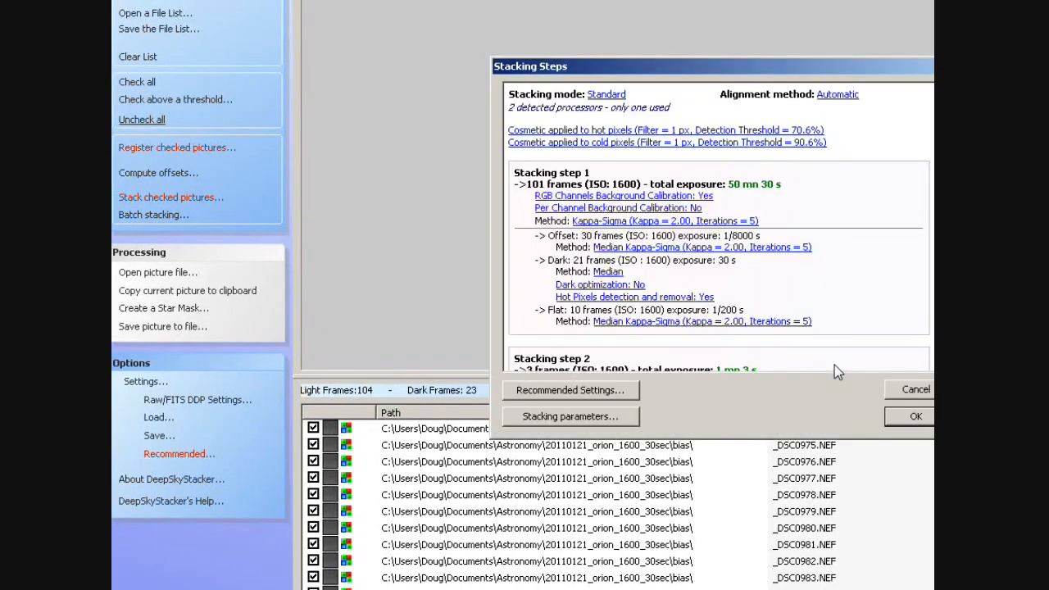
{"action": "left_click_drag", "start_coordinate": [701, 76], "coordinate": [648, 44]}
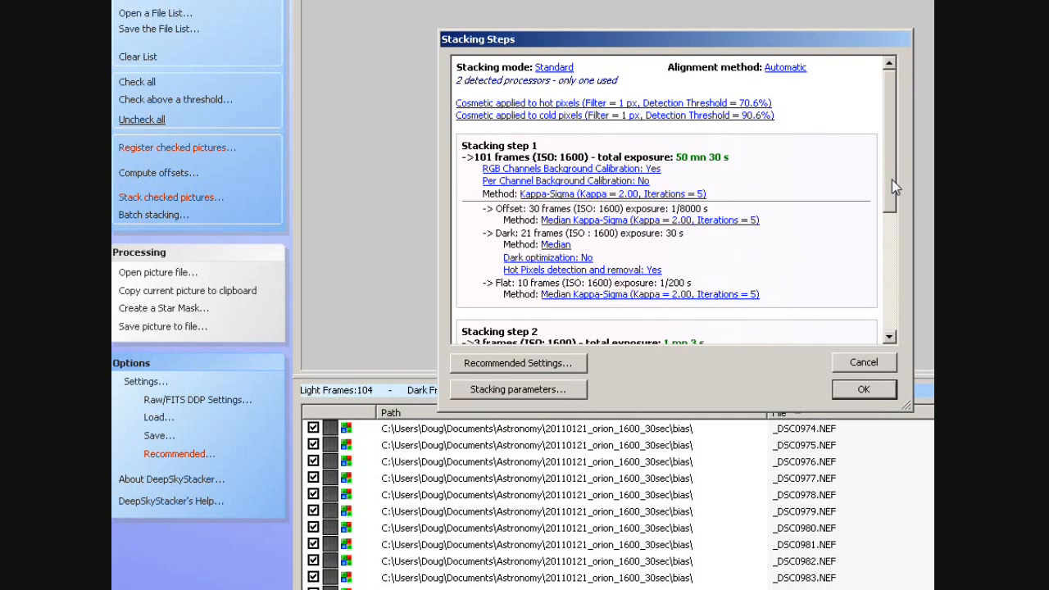
{"action": "mouse_move", "coordinate": [891, 179]}
{"action": "left_mouse_down"}
{"action": "mouse_move", "coordinate": [894, 302]}
{"action": "mouse_move", "coordinate": [893, 184]}
{"action": "left_mouse_up"}
{"action": "left_click_drag", "start_coordinate": [894, 177], "coordinate": [885, 309]}
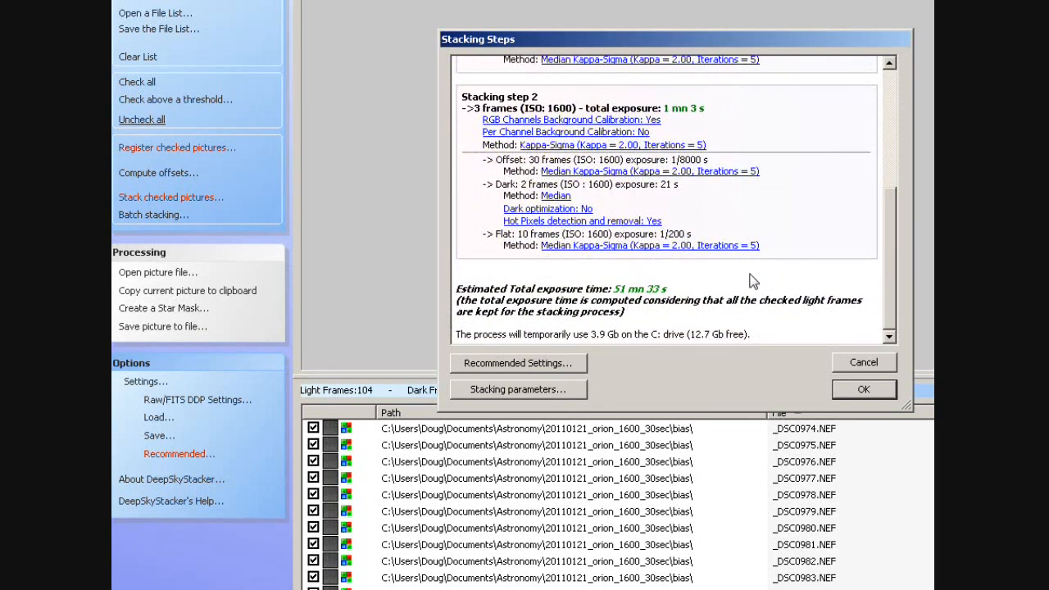
{"action": "left_click", "coordinate": [867, 392]}
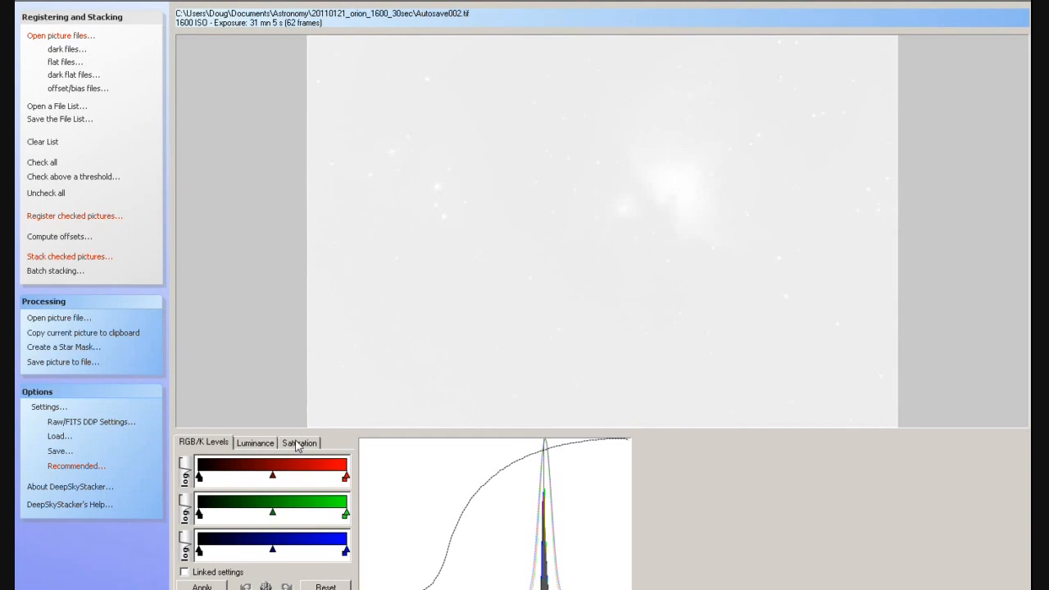
- Link the RGB level settings, raise the black point of all three channels to about 30% of the range, and apply the levels
{"action": "left_click", "coordinate": [184, 573]}
{"action": "left_click_drag", "start_coordinate": [200, 479], "coordinate": [245, 480]}
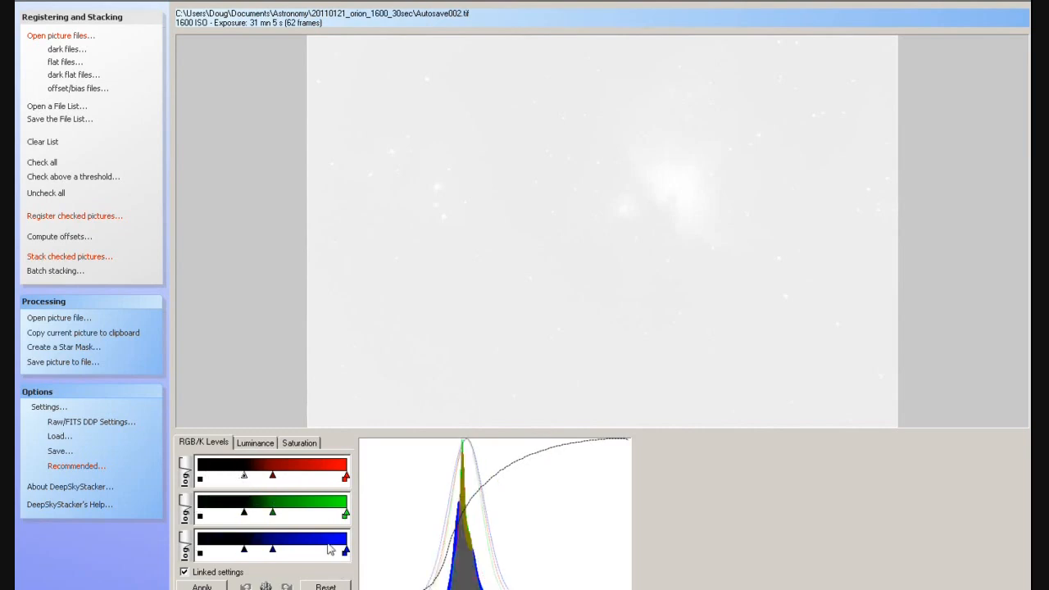
{"action": "left_click", "coordinate": [202, 586]}
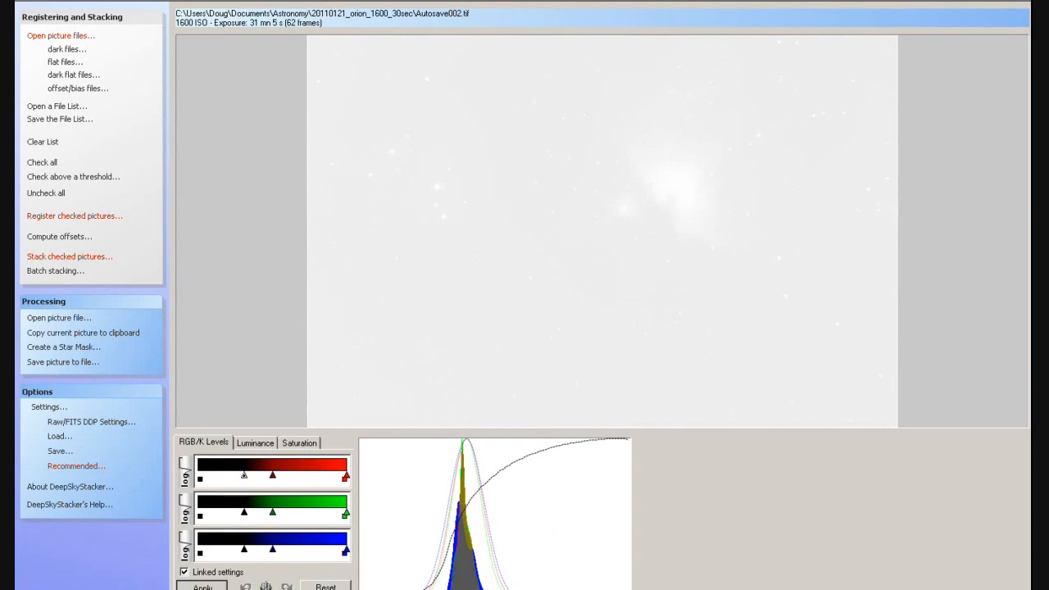